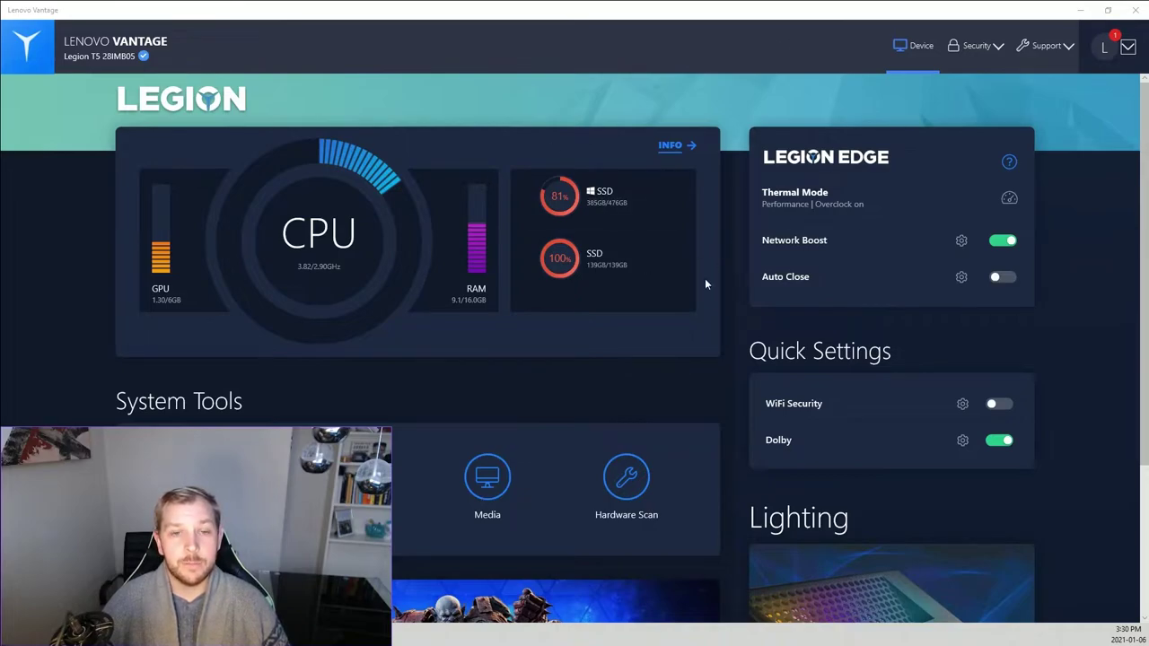
- Scroll the Device dashboard and open the Lighting page, showing Legion Icon Lighting (Front) for Profile 1
{"action": "mouse_move", "coordinate": [604, 192]}
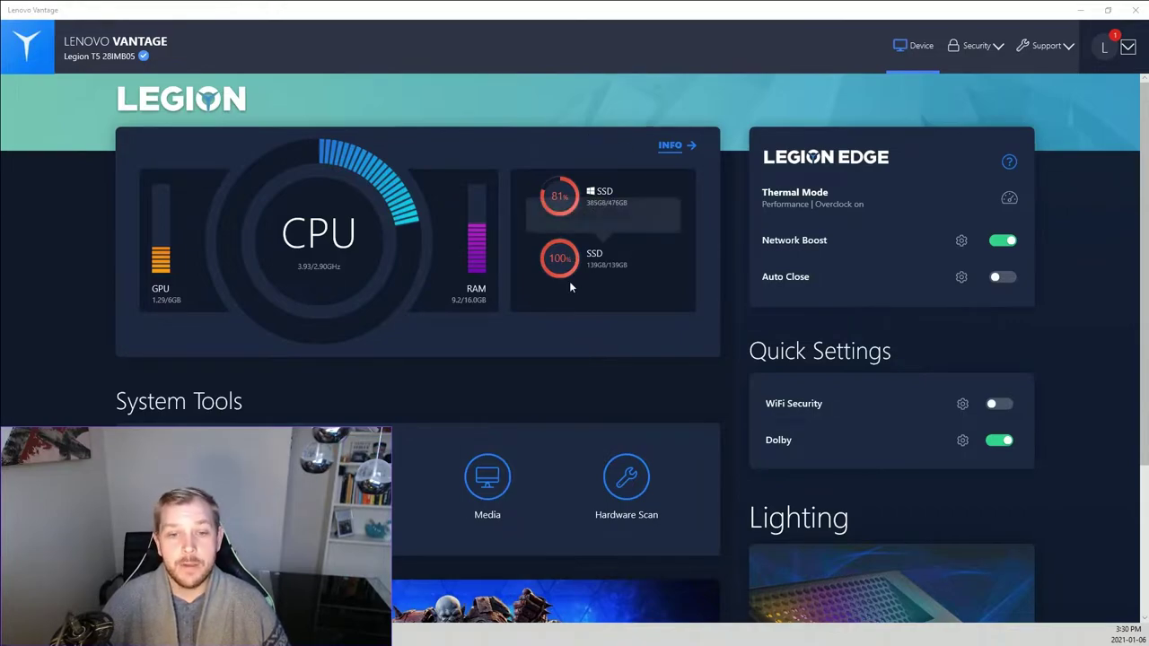
{"action": "scroll", "coordinate": [475, 435], "scroll_direction": "down", "scroll_amount": 3}
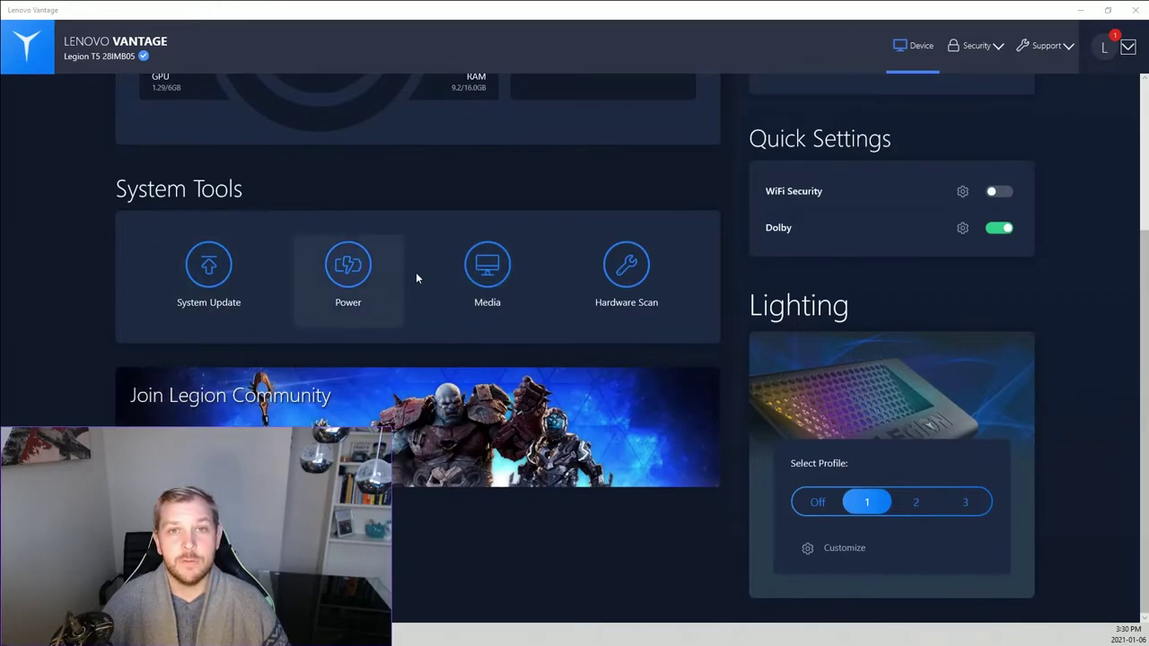
{"action": "scroll", "coordinate": [603, 278], "scroll_direction": "up", "scroll_amount": 1}
{"action": "scroll", "coordinate": [665, 289], "scroll_direction": "down", "scroll_amount": 1}
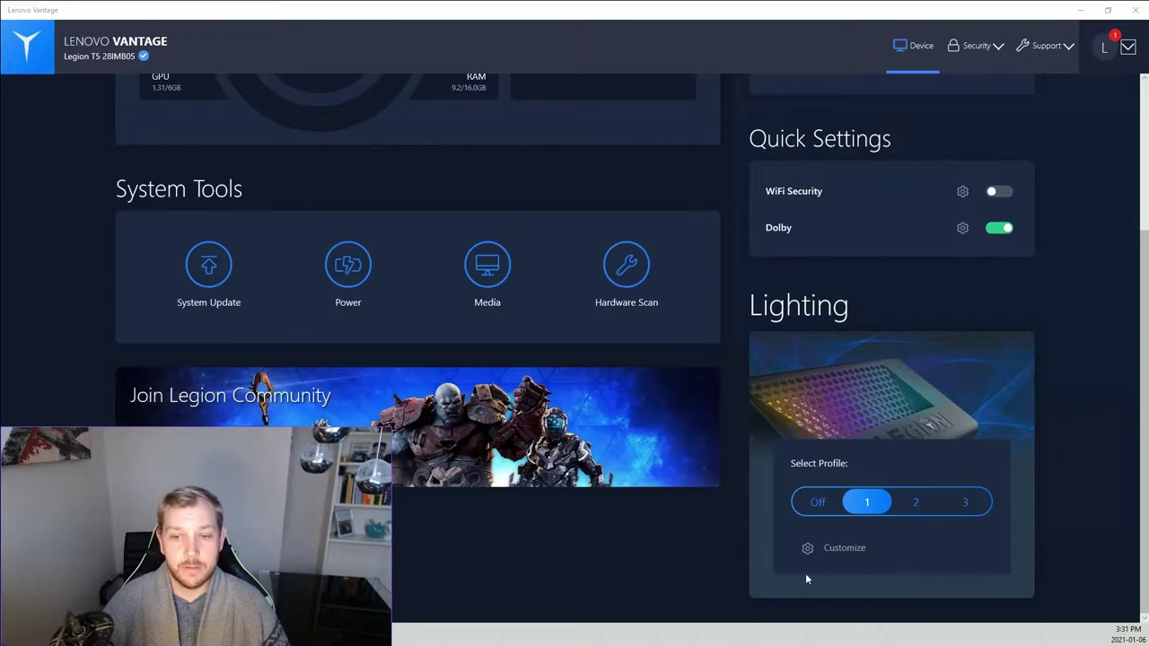
{"action": "left_click", "coordinate": [806, 548]}
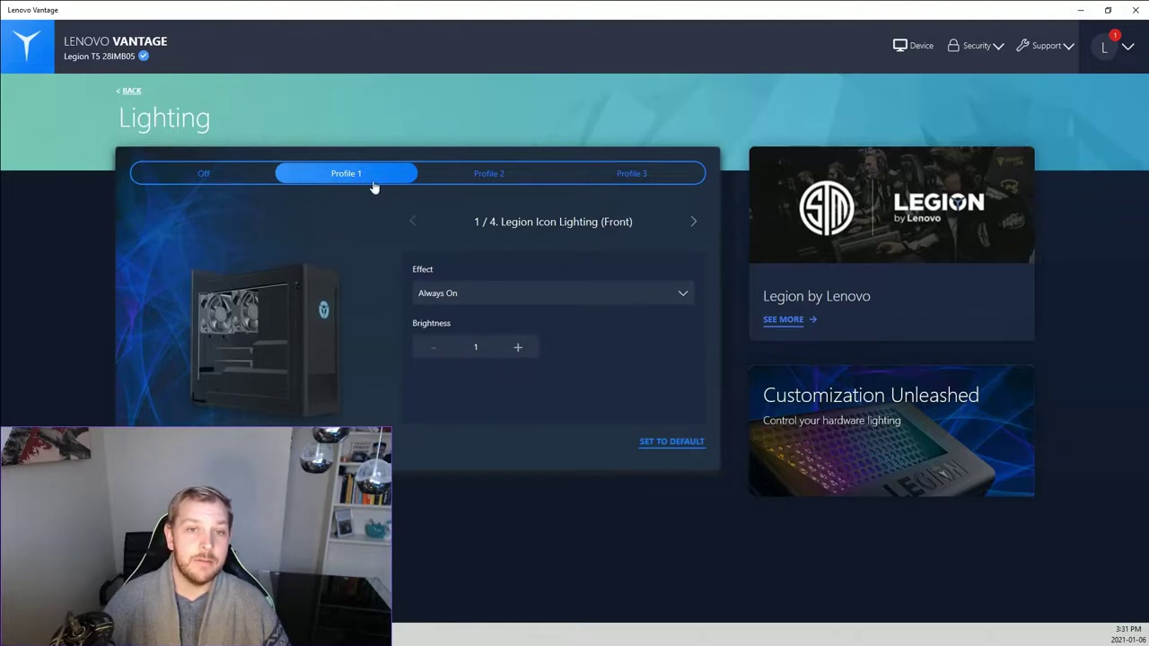
- Step forward to zone 4/4 Legion Rear Fan Lighting, then back to 2/4 Internal Ambient Lighting
{"action": "left_click", "coordinate": [694, 221]}
{"action": "left_click", "coordinate": [693, 221]}
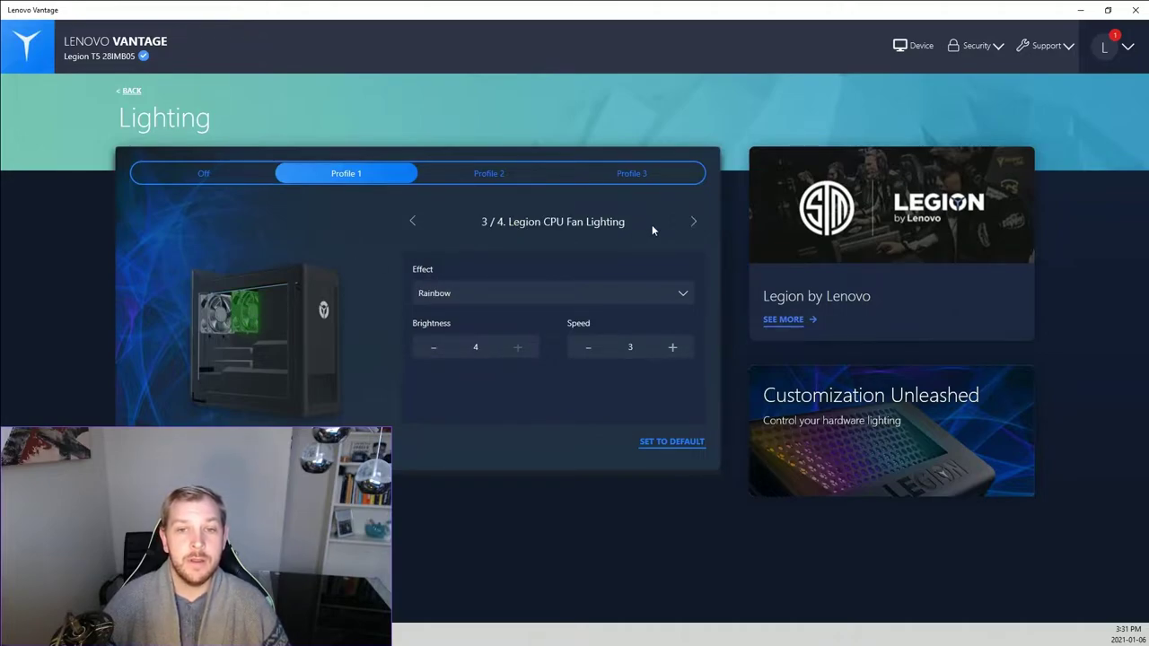
{"action": "left_click", "coordinate": [693, 221]}
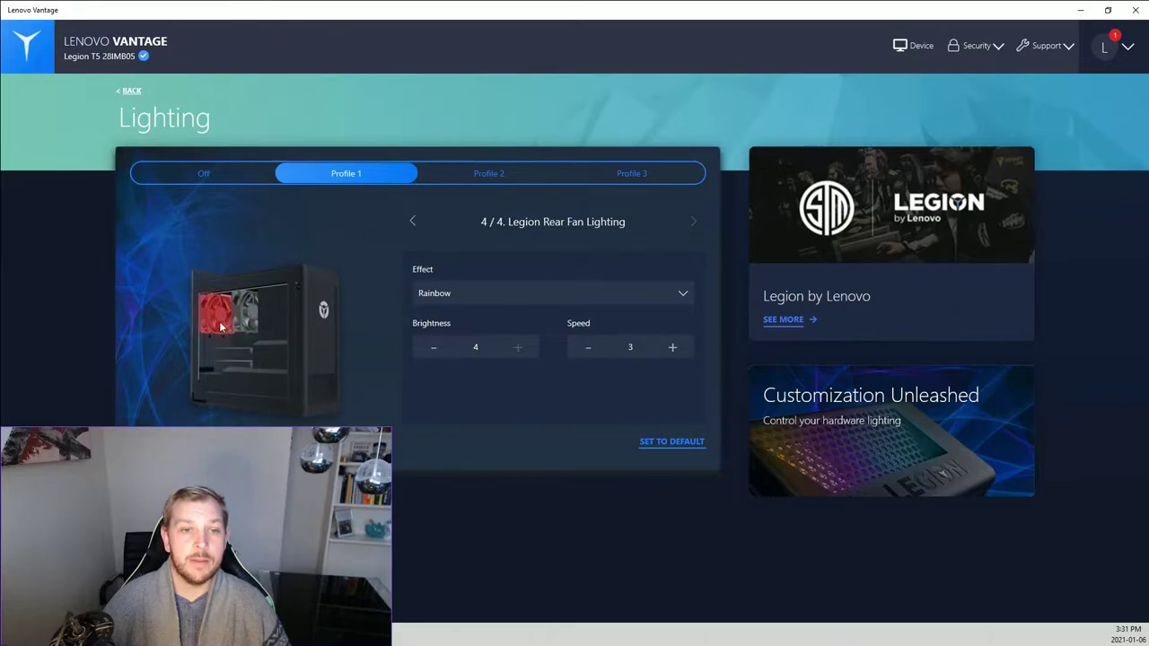
{"action": "left_click", "coordinate": [413, 221]}
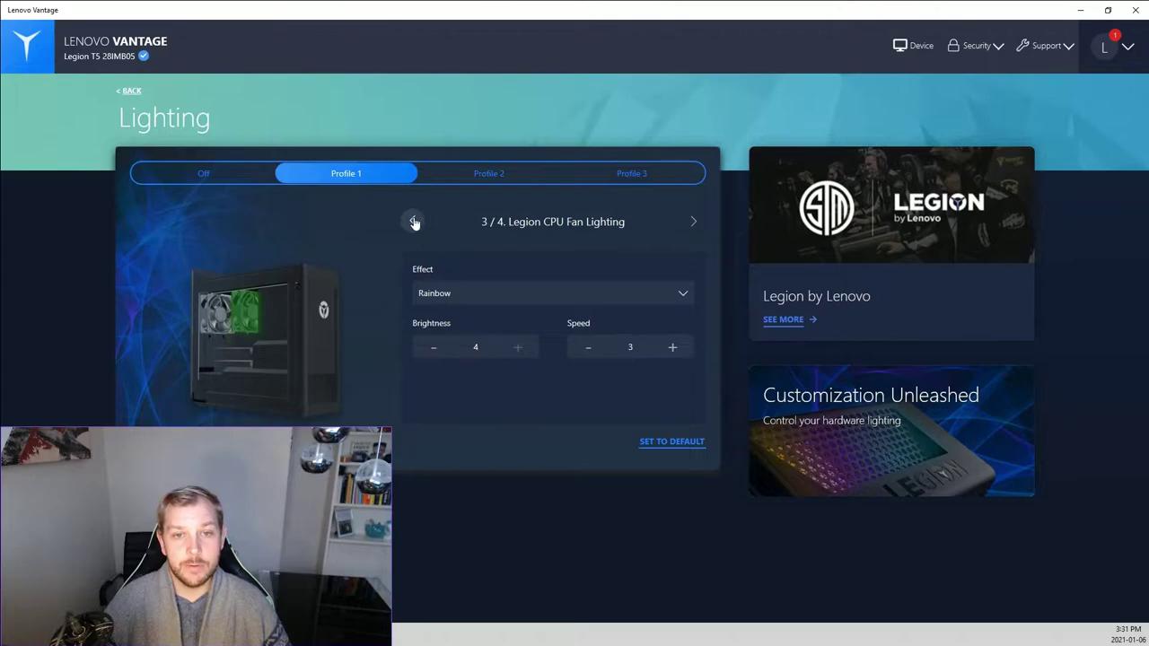
{"action": "left_click", "coordinate": [413, 222]}
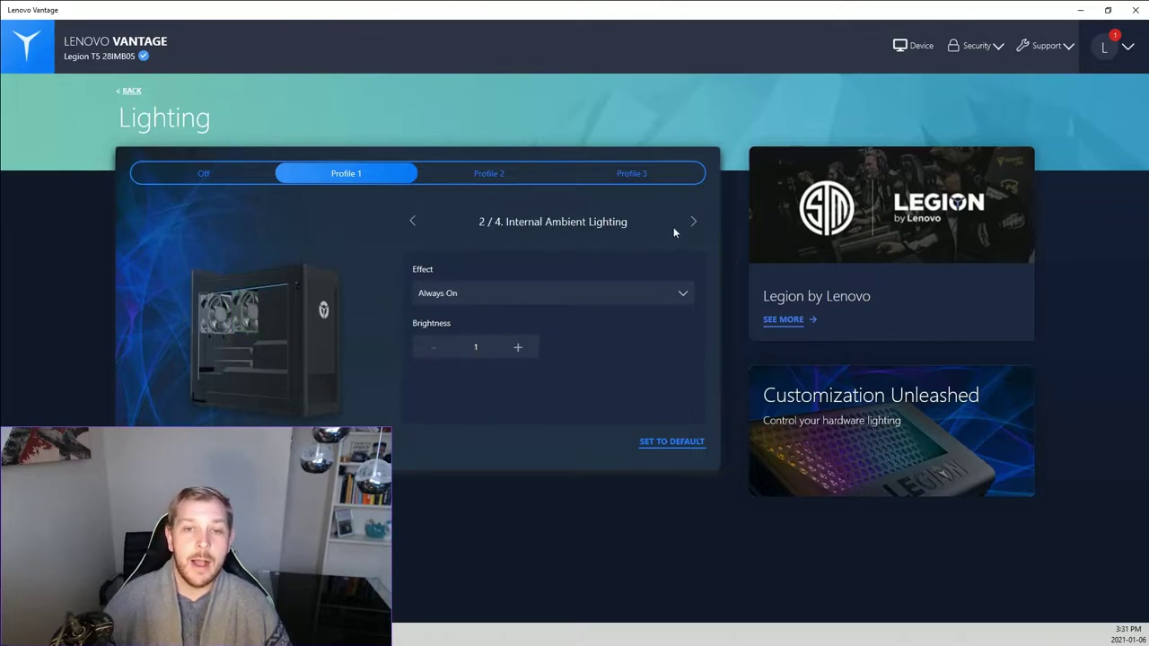
{"action": "left_click", "coordinate": [455, 293]}
{"action": "left_click", "coordinate": [454, 293]}
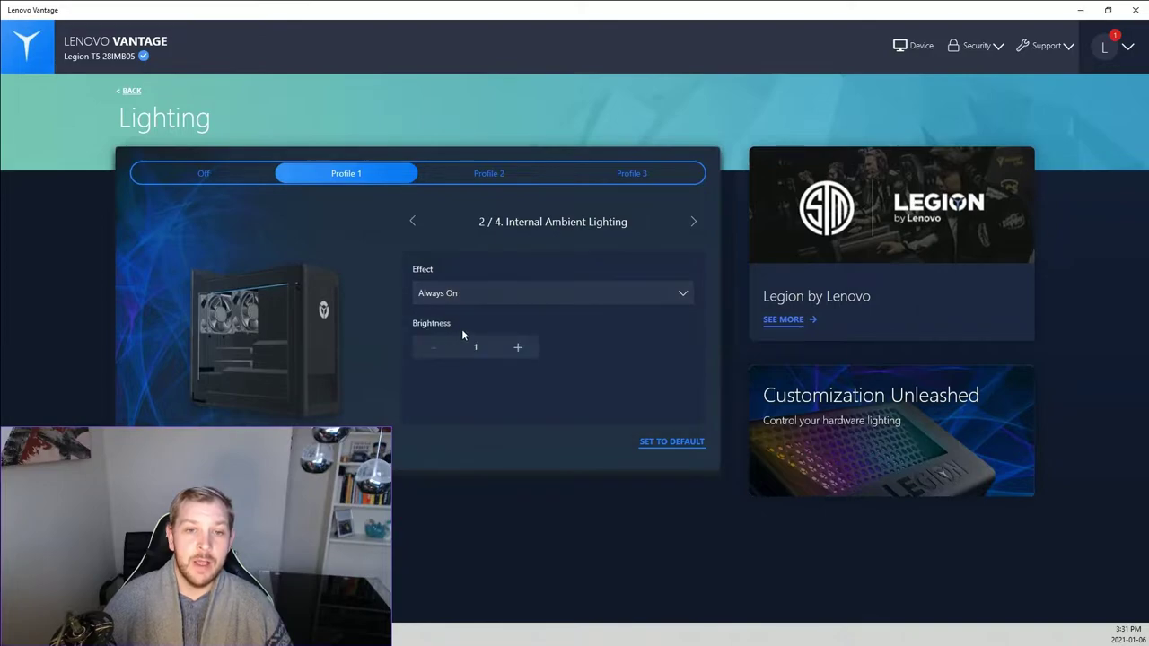
{"action": "left_click", "coordinate": [472, 297]}
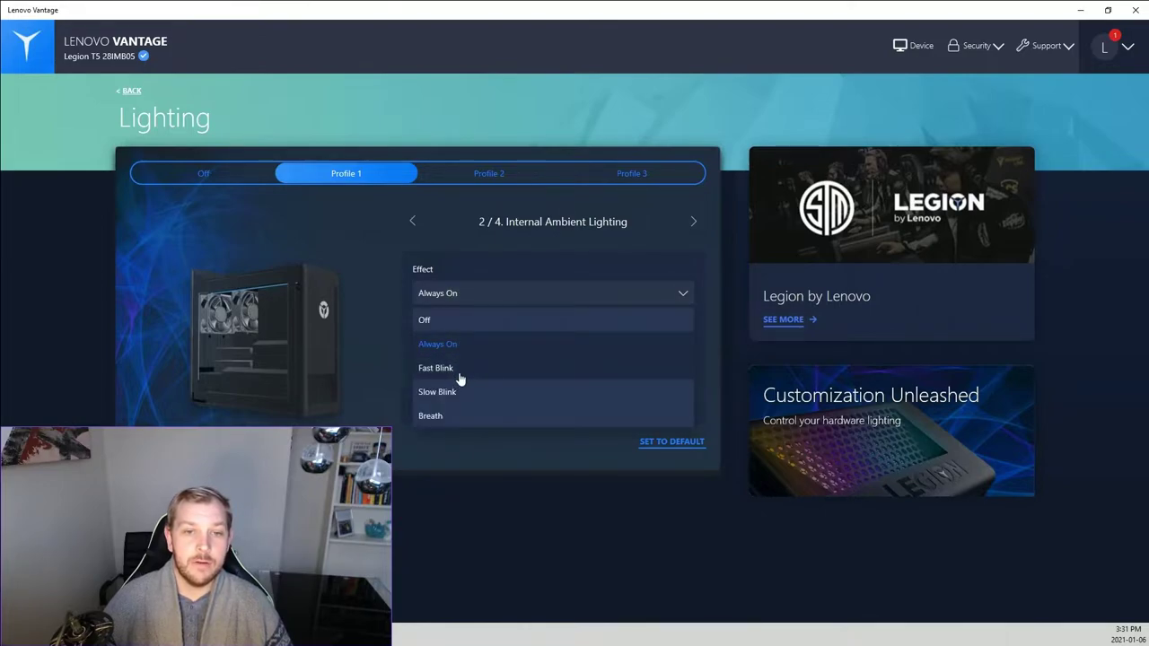
{"action": "left_click", "coordinate": [448, 296]}
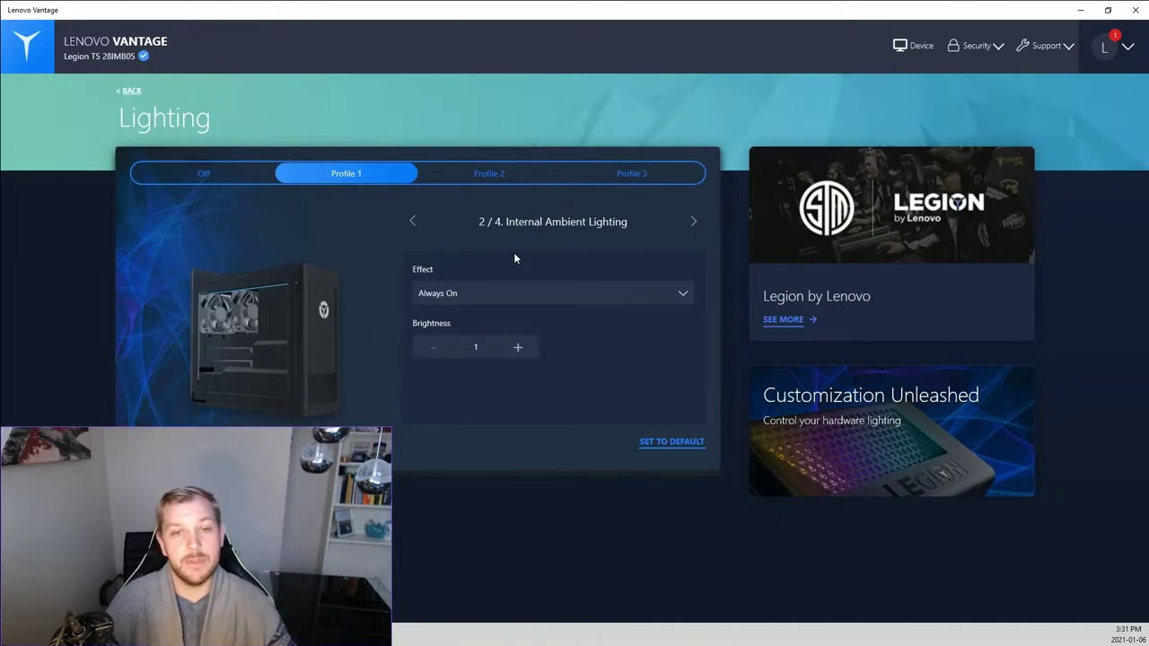
- Return to zone 1/4 Legion Icon Lighting (Front), keep Always On, and show its effect choices
{"action": "left_click", "coordinate": [416, 222]}
{"action": "left_click", "coordinate": [474, 299]}
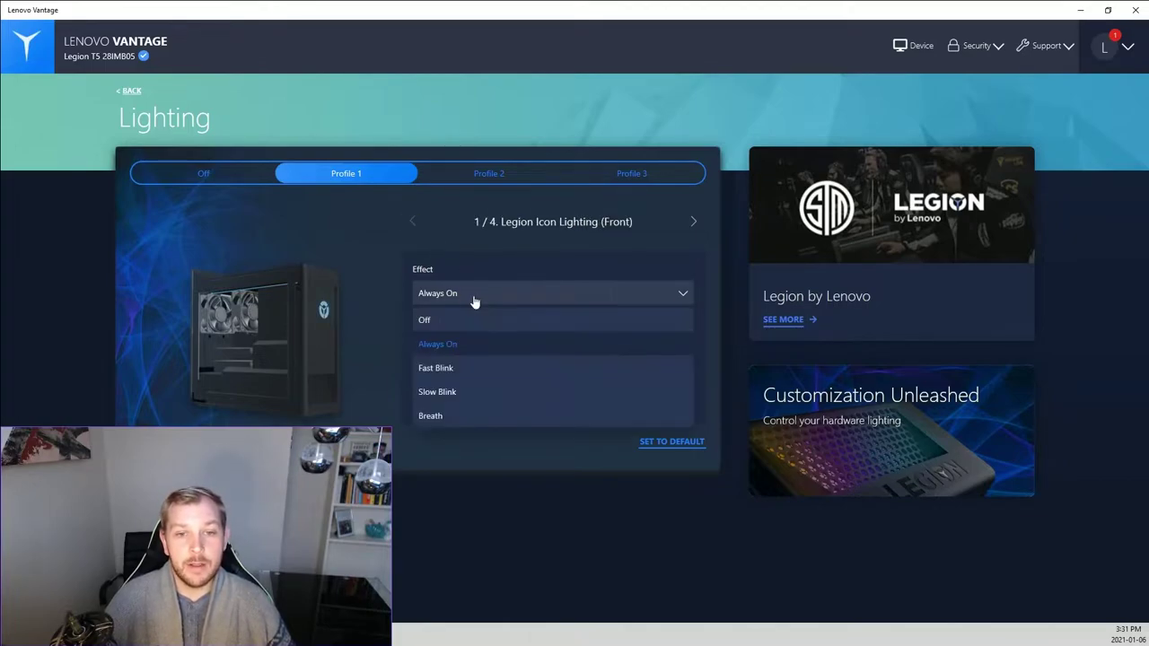
{"action": "left_click", "coordinate": [476, 302]}
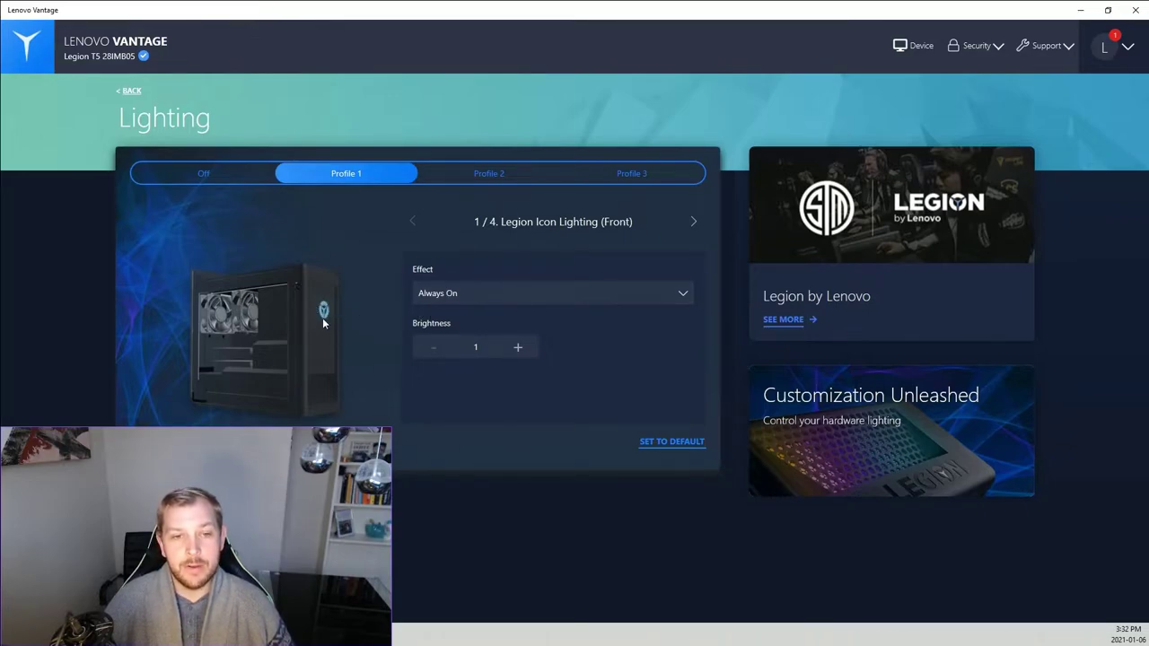
{"action": "left_click", "coordinate": [444, 297]}
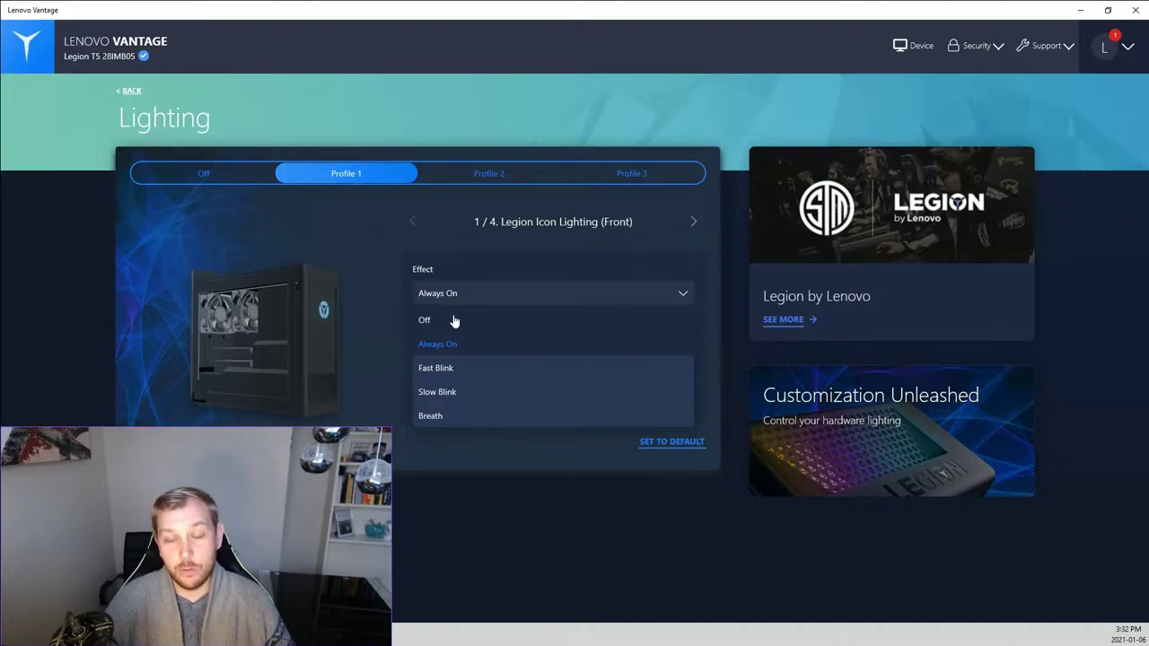
- Try the Slow Blink, Fast Blink and Breath effects on the front icon lighting
{"action": "left_click", "coordinate": [463, 395]}
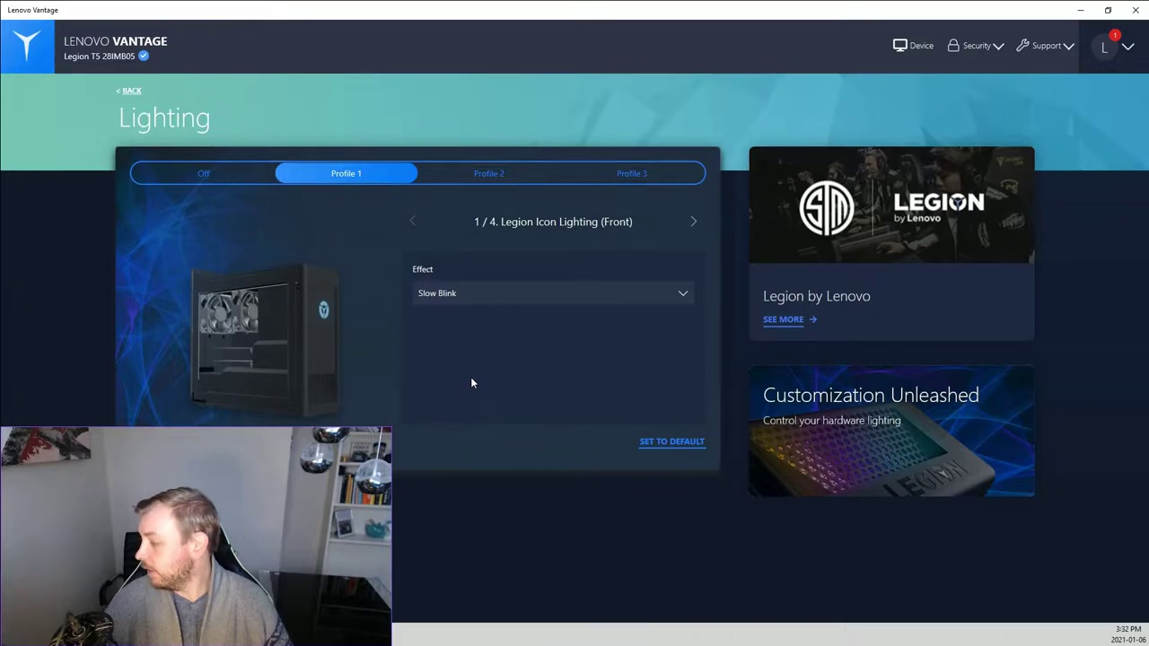
{"action": "left_click", "coordinate": [463, 296]}
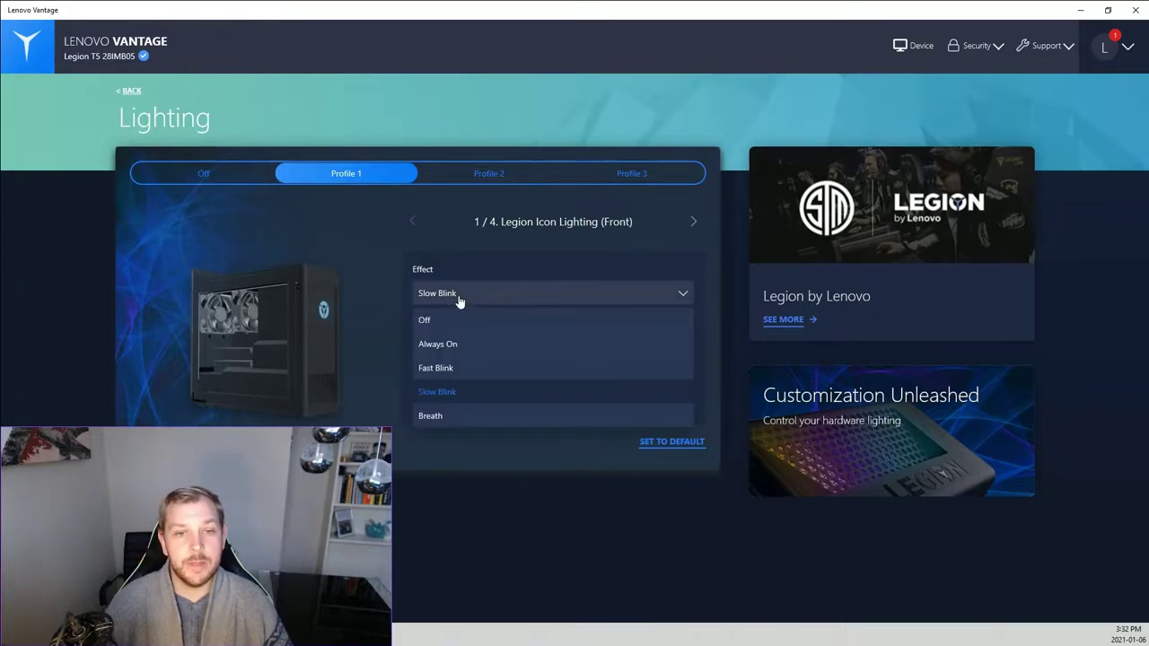
{"action": "left_click", "coordinate": [458, 375]}
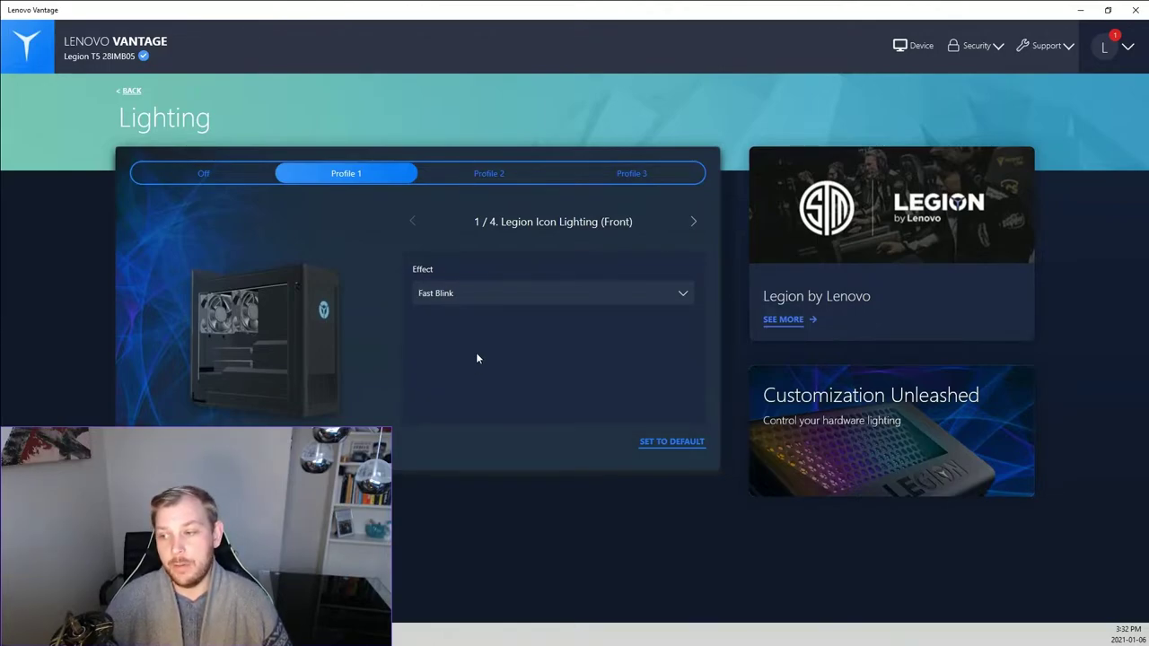
{"action": "left_click", "coordinate": [465, 288]}
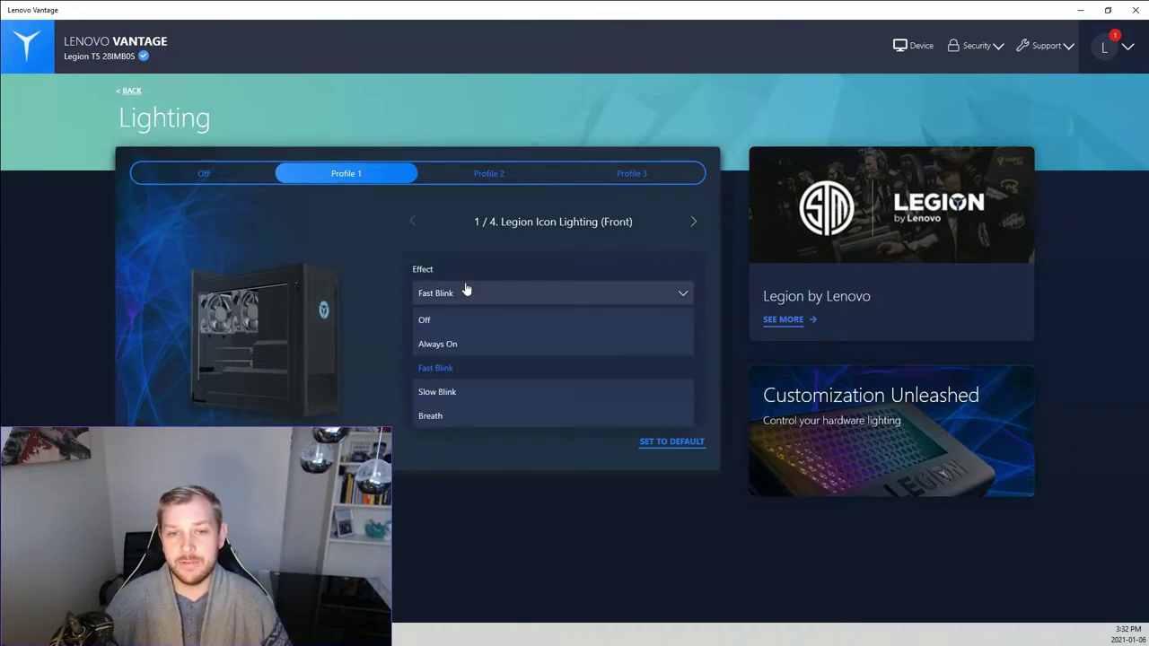
{"action": "left_click", "coordinate": [460, 414]}
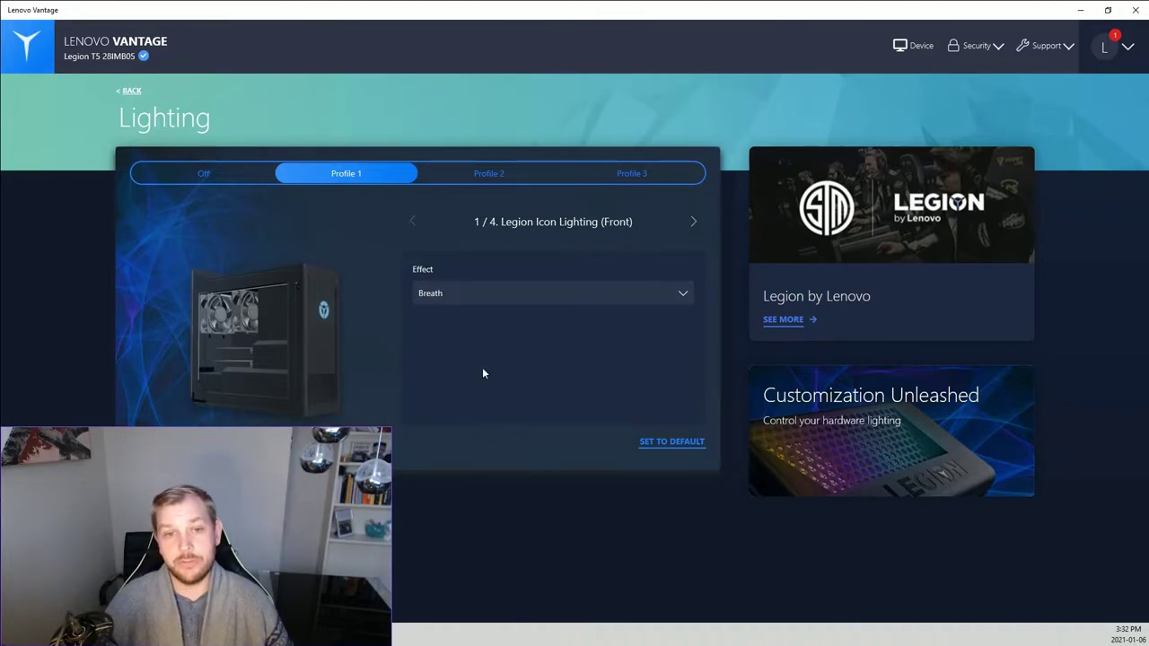
- Set the front icon lighting back to Always On
{"action": "left_click", "coordinate": [472, 298]}
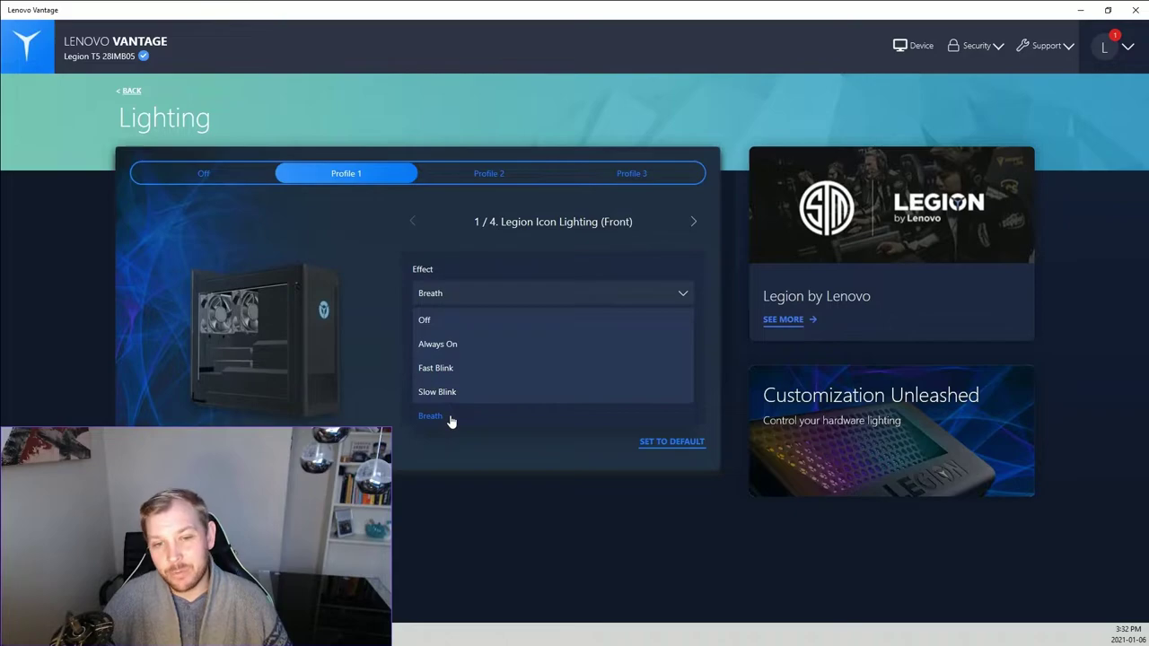
{"action": "left_click", "coordinate": [453, 351]}
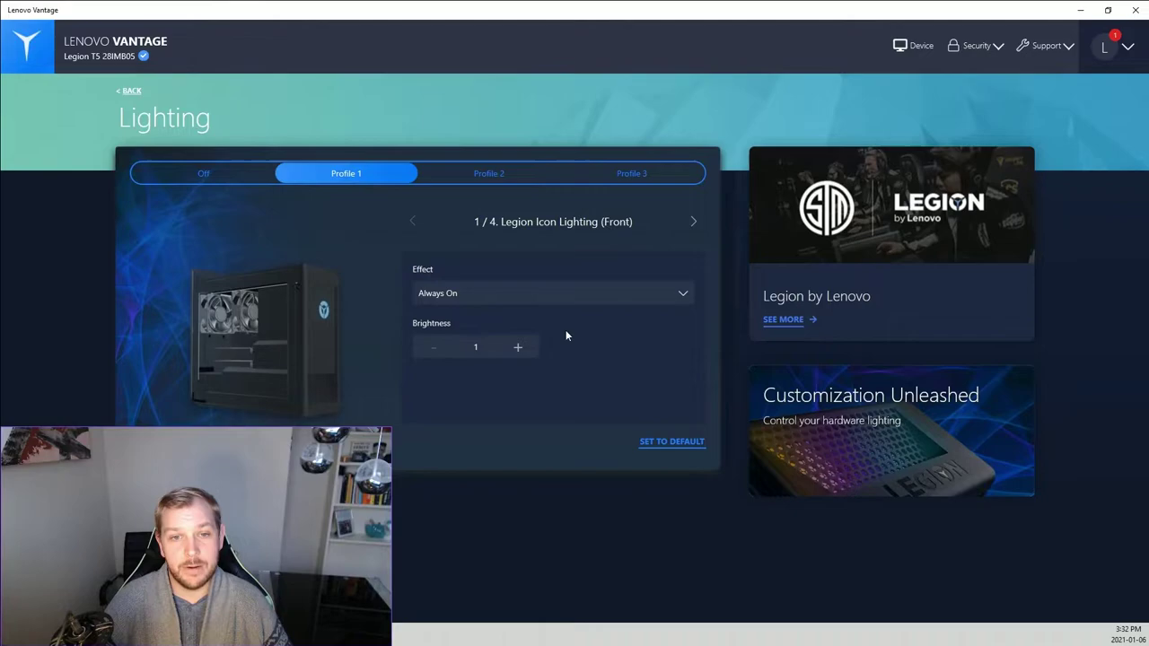
{"action": "left_click", "coordinate": [480, 299]}
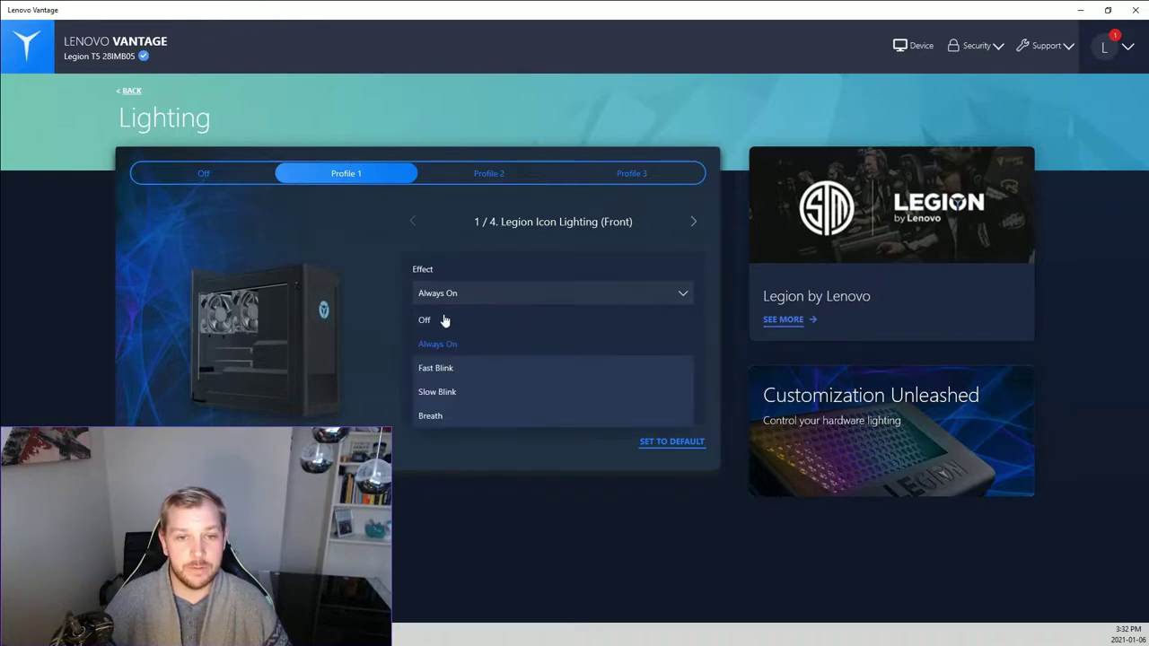
{"action": "left_click", "coordinate": [451, 294]}
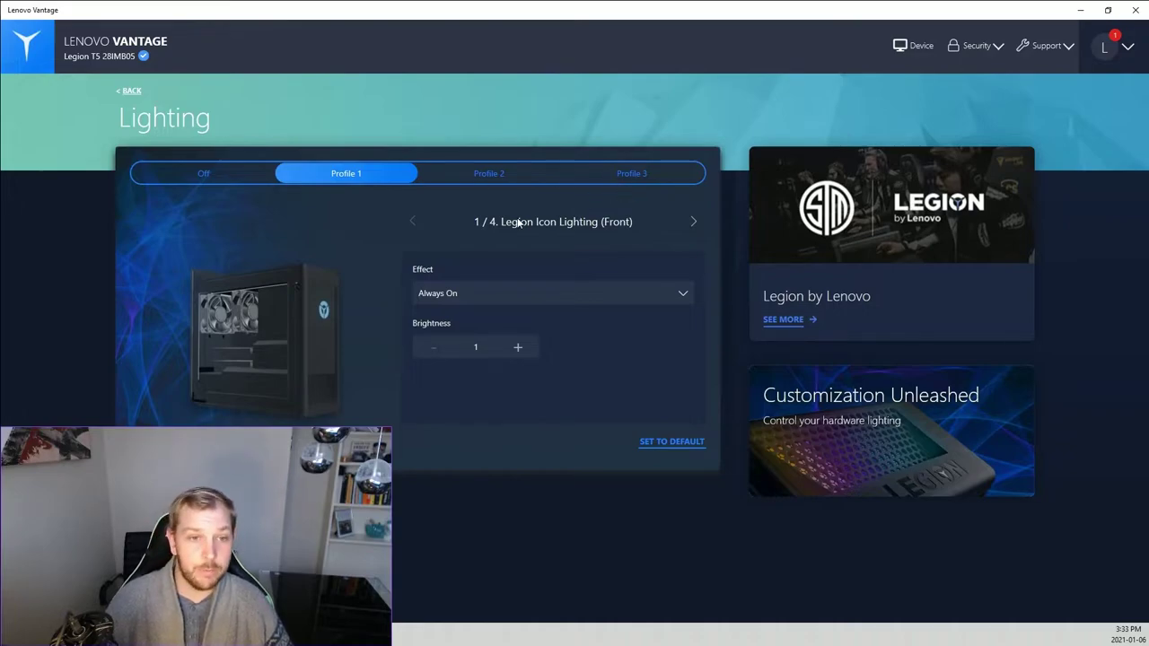
- Advance to the Legion CPU Fan Lighting zone and keep its Rainbow effect
{"action": "left_click", "coordinate": [691, 222]}
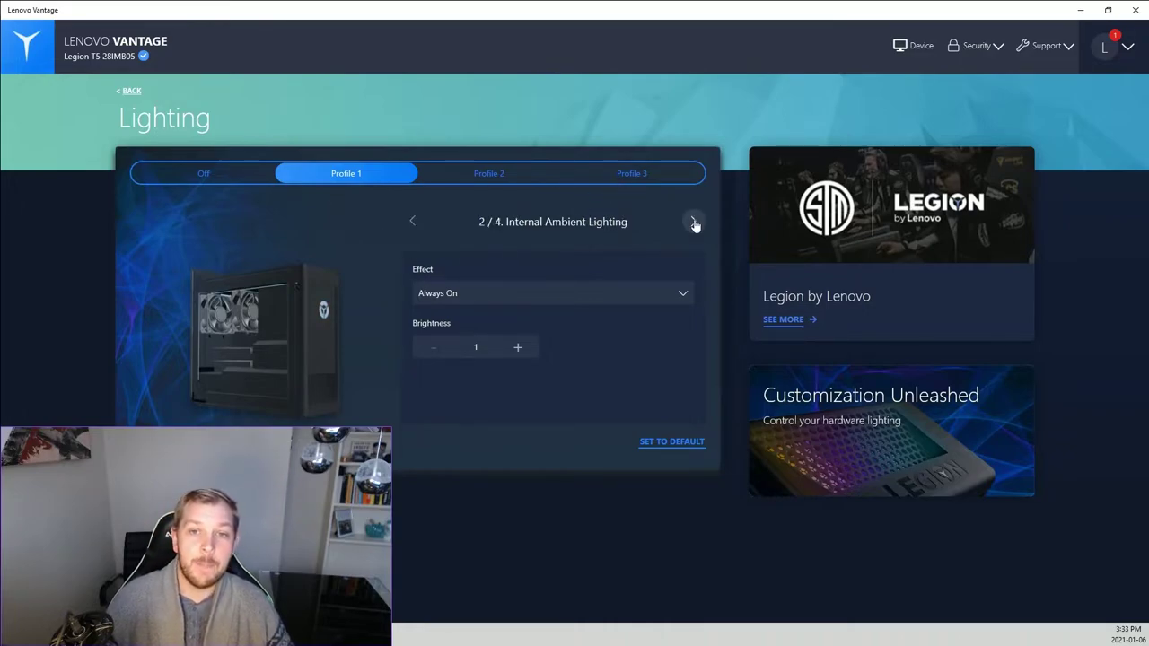
{"action": "left_click", "coordinate": [691, 222]}
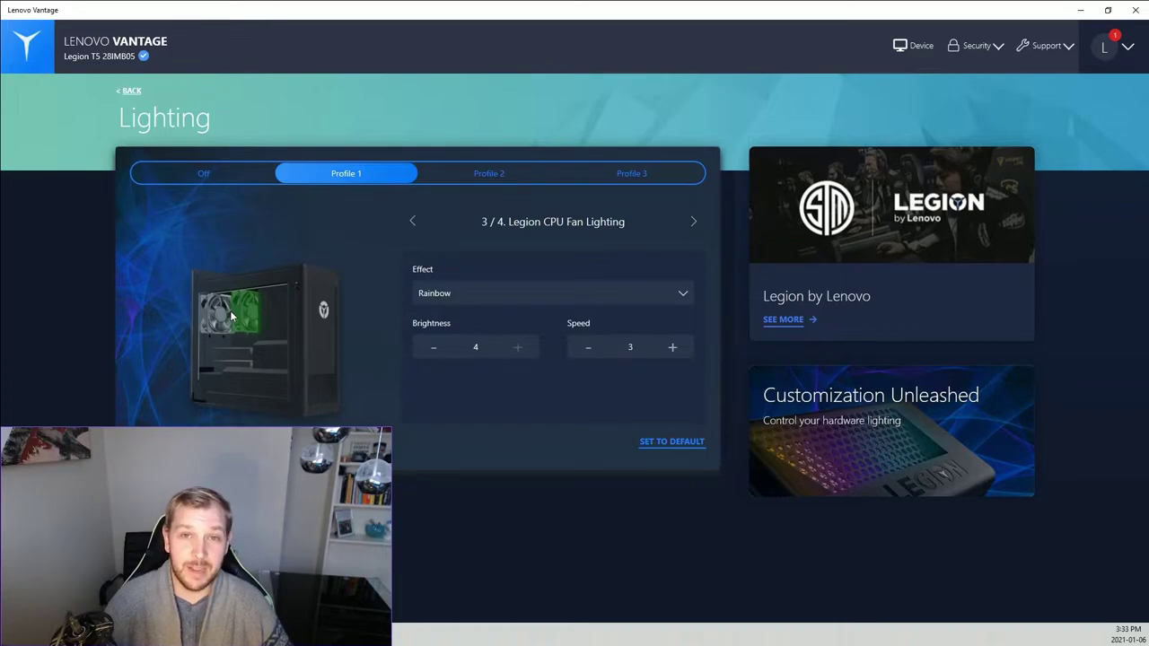
{"action": "left_click", "coordinate": [426, 297]}
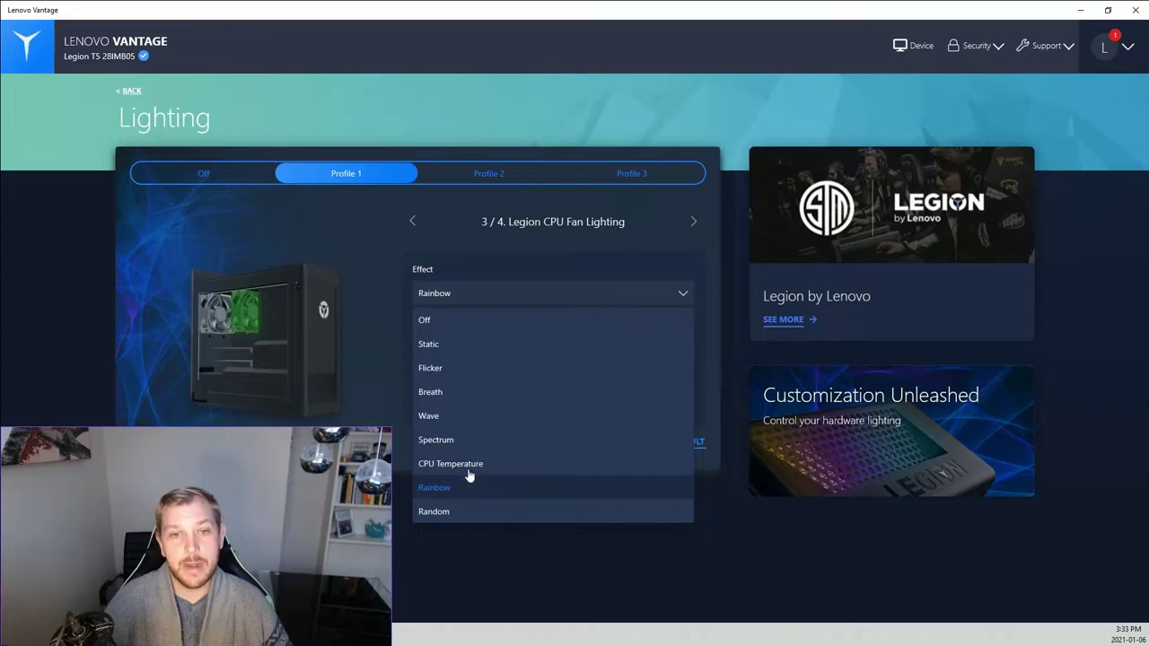
{"action": "left_click", "coordinate": [438, 293]}
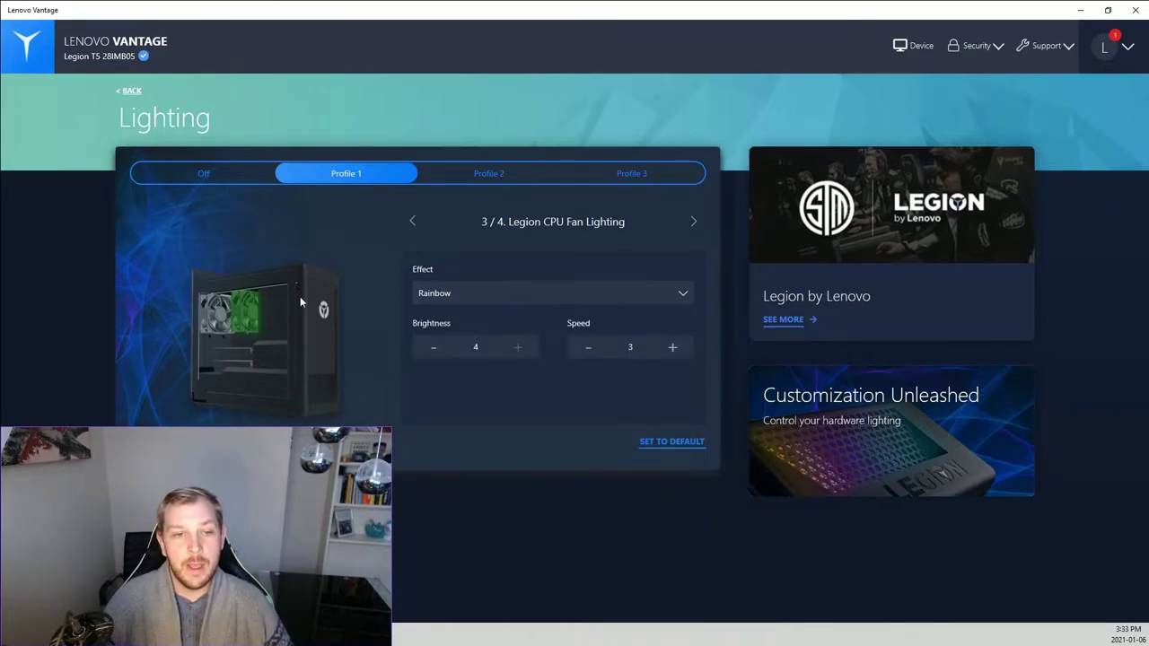
- Look over the CPU fan's effect list again, then move to zone 4/4 Legion Rear Fan Lighting
{"action": "left_click", "coordinate": [693, 221]}
{"action": "left_click", "coordinate": [413, 221]}
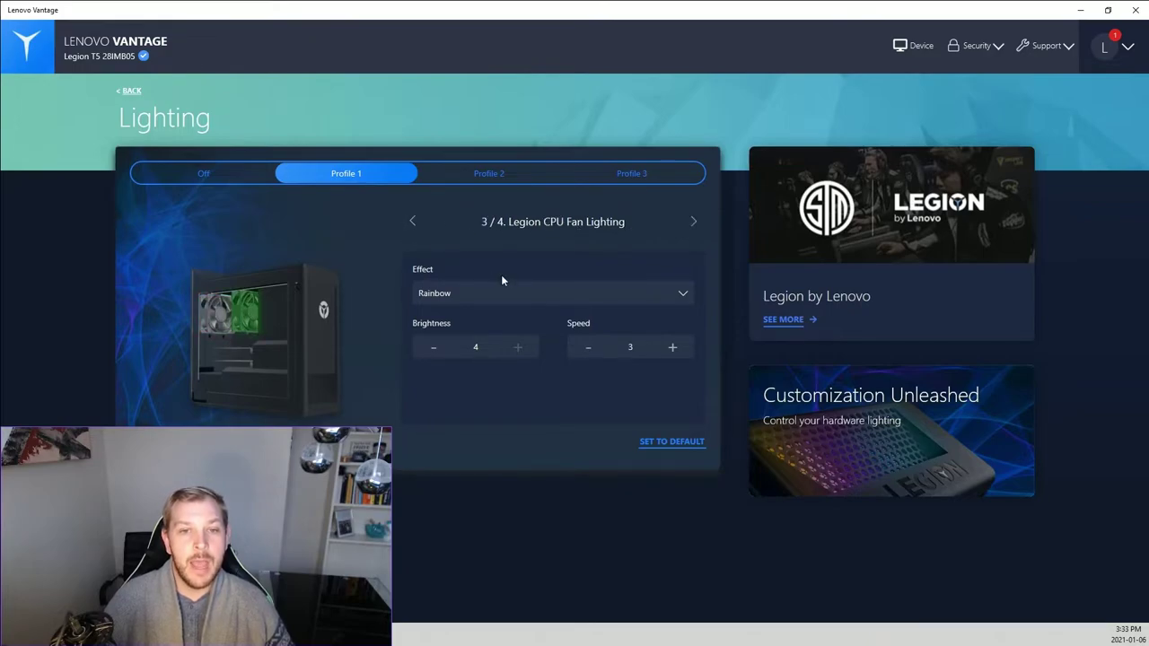
{"action": "left_click", "coordinate": [494, 296]}
{"action": "left_click", "coordinate": [497, 300]}
{"action": "left_click", "coordinate": [497, 299]}
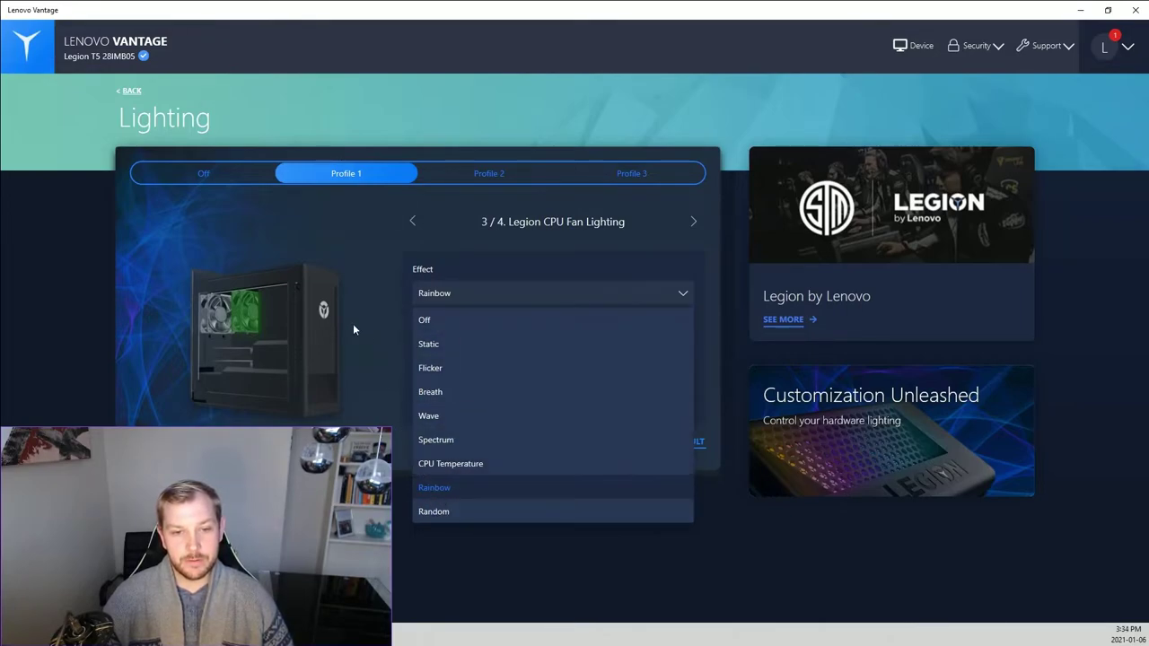
{"action": "left_click", "coordinate": [307, 296]}
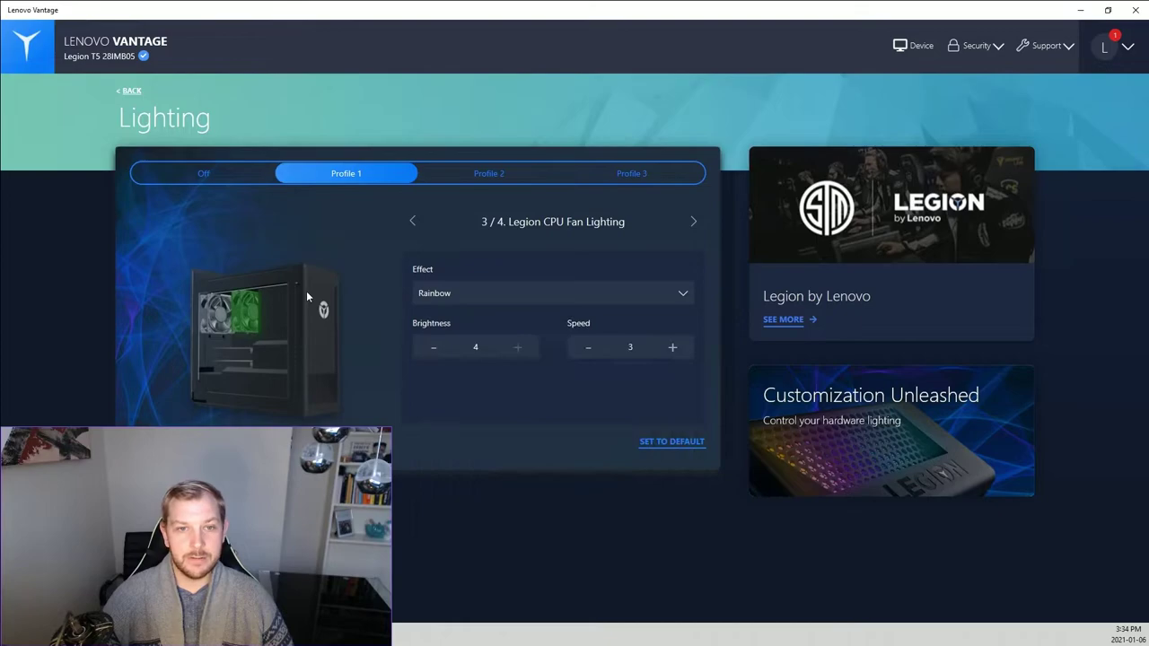
{"action": "left_click", "coordinate": [691, 221]}
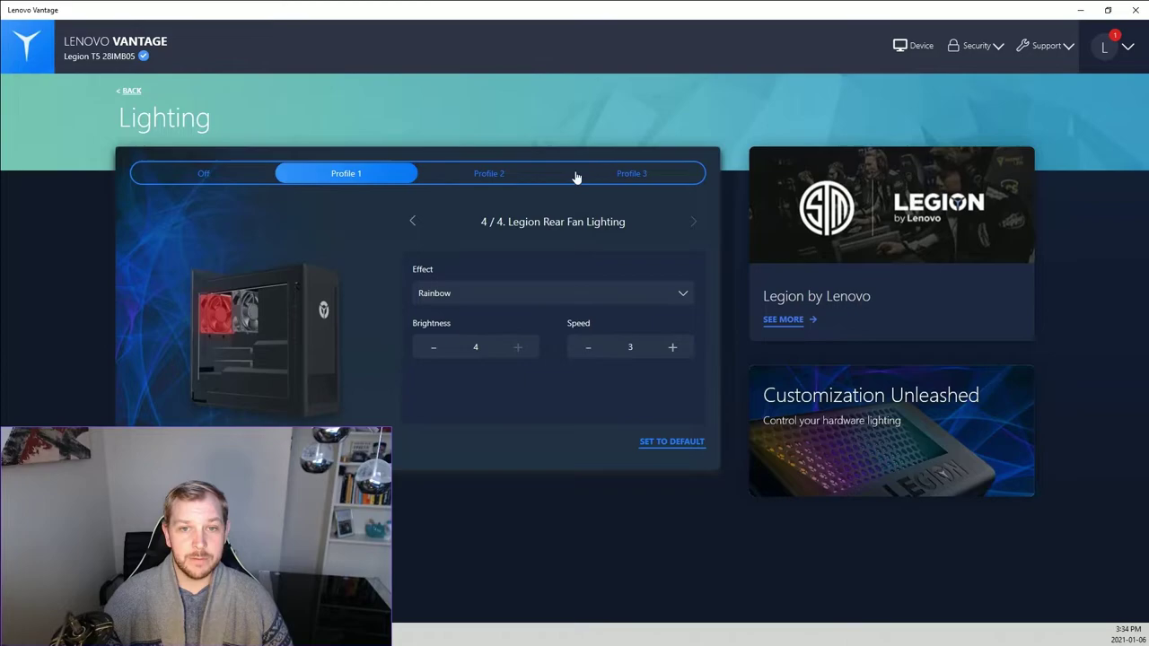
- Return to the dashboard and open My Device to review the Legion T5 28IMB05's hardware status
{"action": "left_click", "coordinate": [131, 91]}
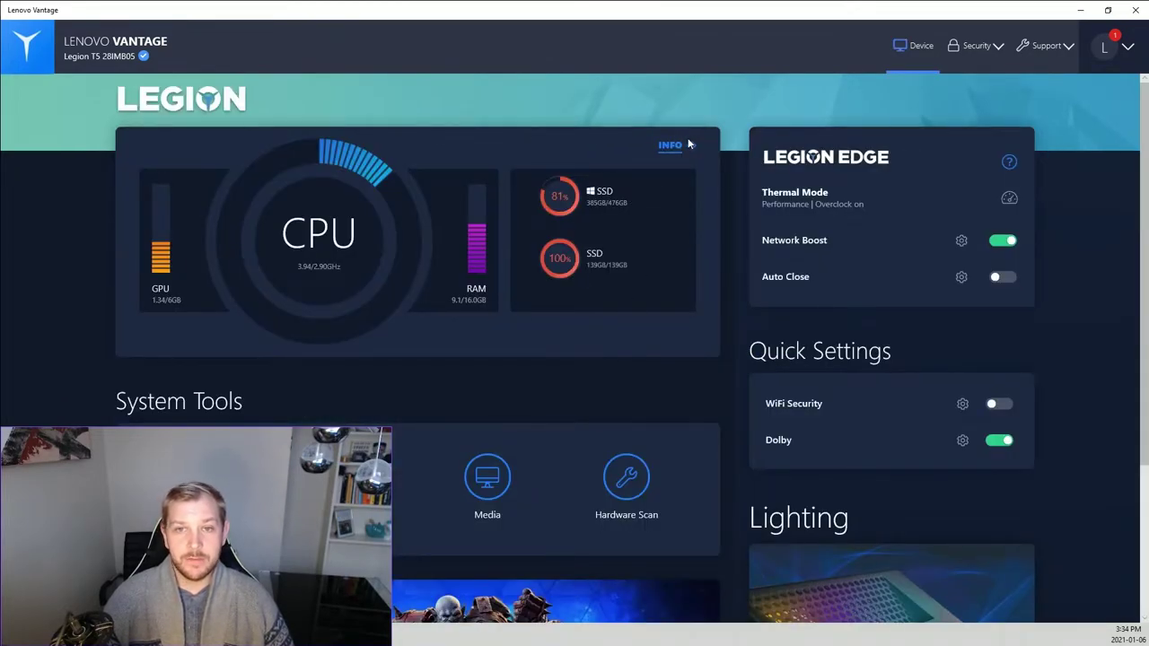
{"action": "left_click", "coordinate": [671, 146]}
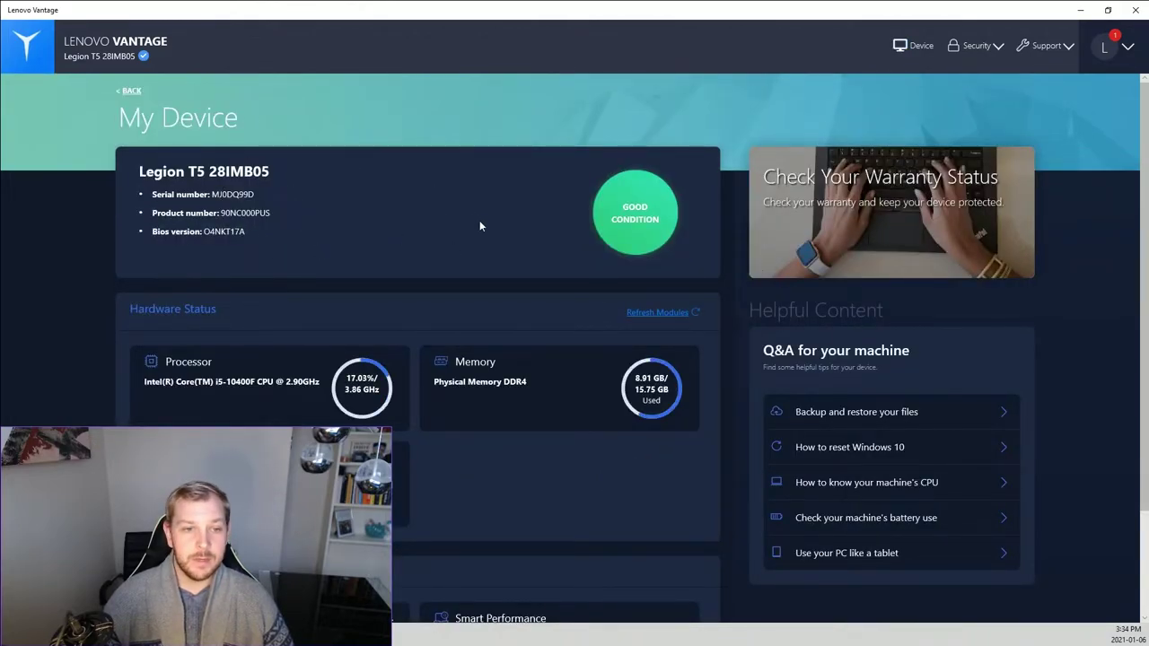
{"action": "scroll", "coordinate": [514, 336], "scroll_direction": "down", "scroll_amount": 3}
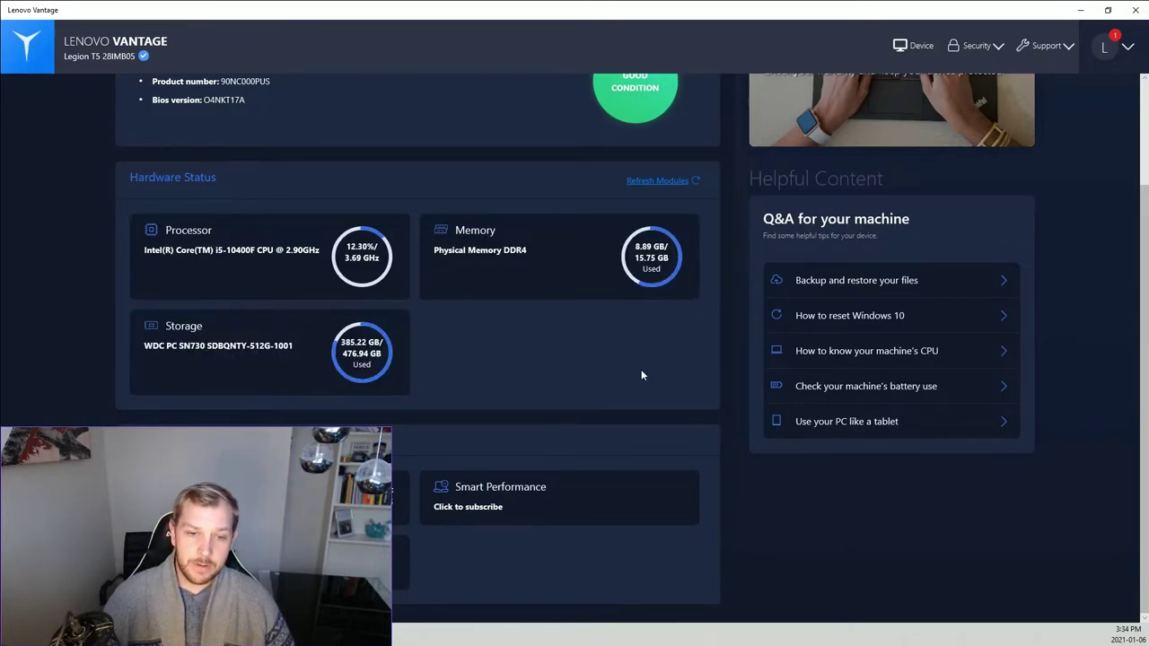
{"action": "scroll", "coordinate": [592, 382], "scroll_direction": "up", "scroll_amount": 3}
{"action": "scroll", "coordinate": [598, 381], "scroll_direction": "down", "scroll_amount": 3}
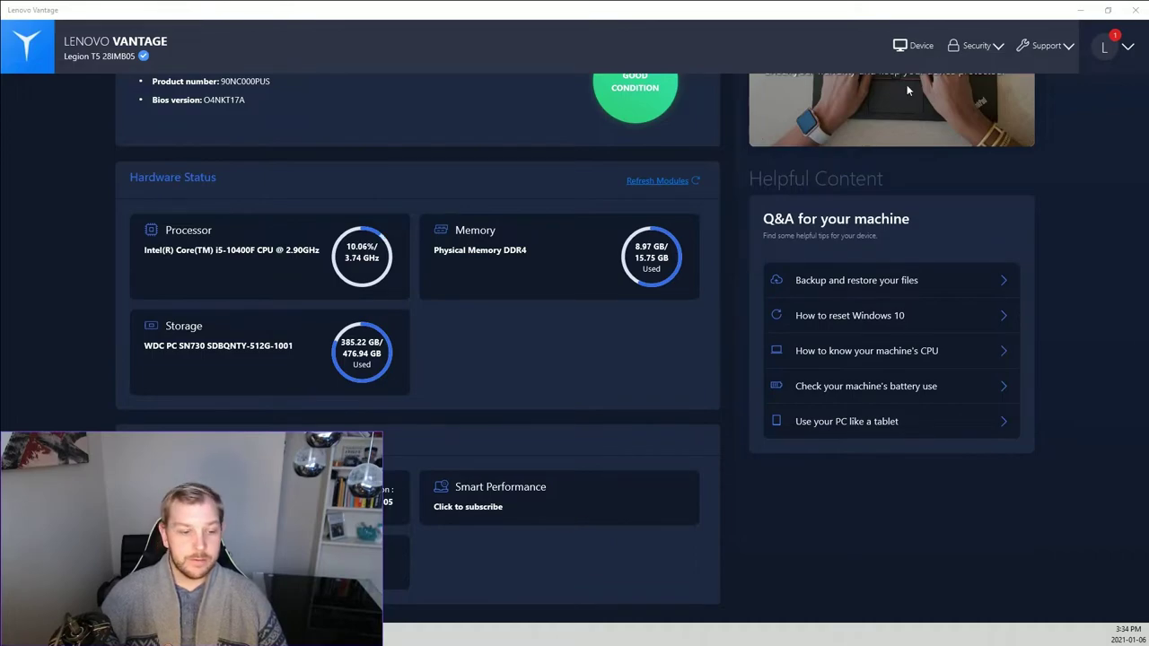
{"action": "left_click", "coordinate": [974, 45]}
{"action": "scroll", "coordinate": [870, 250], "scroll_direction": "up", "scroll_amount": 3}
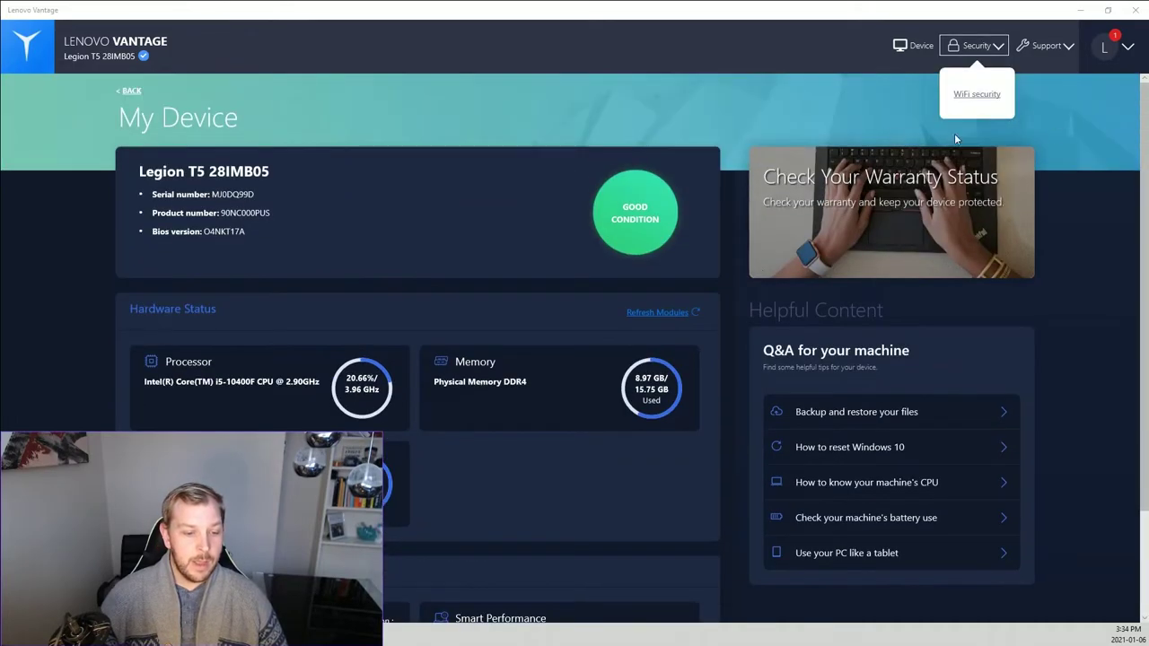
- Return to the dashboard and open the Network Boost settings under Legion Edge
{"action": "left_click", "coordinate": [127, 91]}
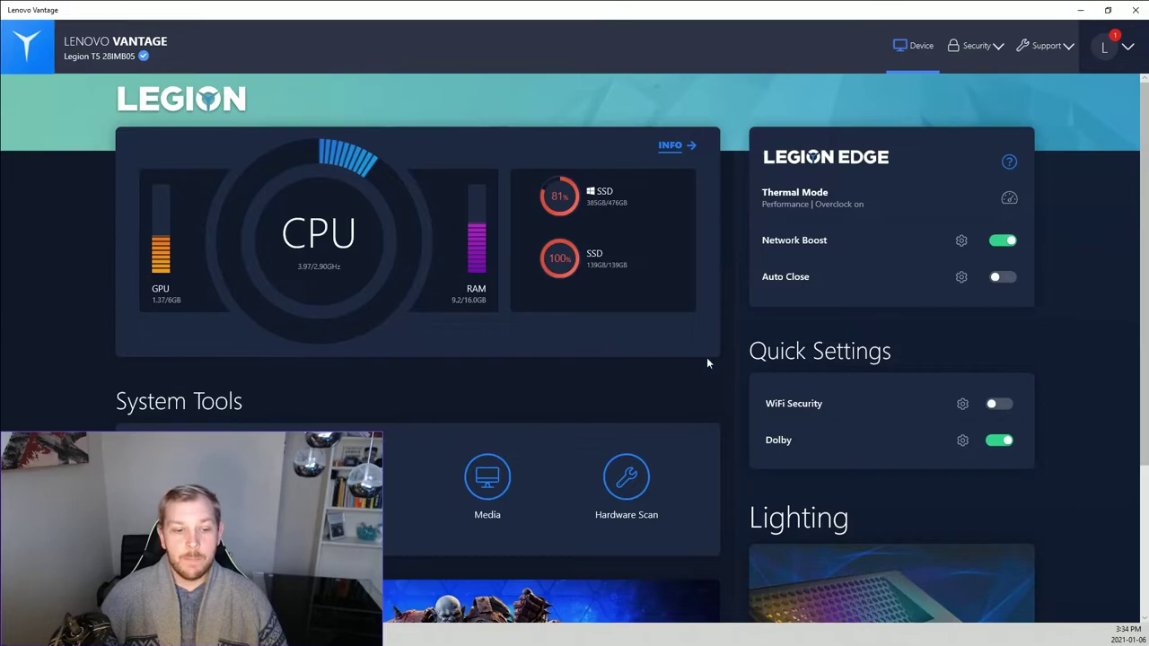
{"action": "left_click", "coordinate": [962, 242]}
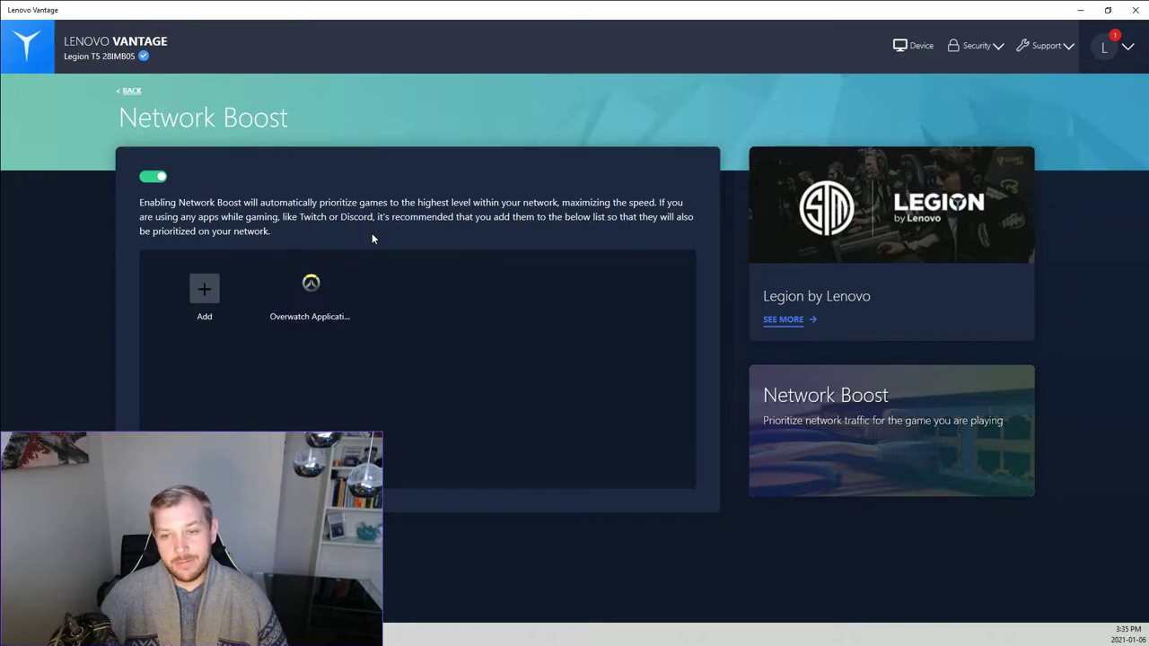
{"action": "left_click", "coordinate": [206, 292]}
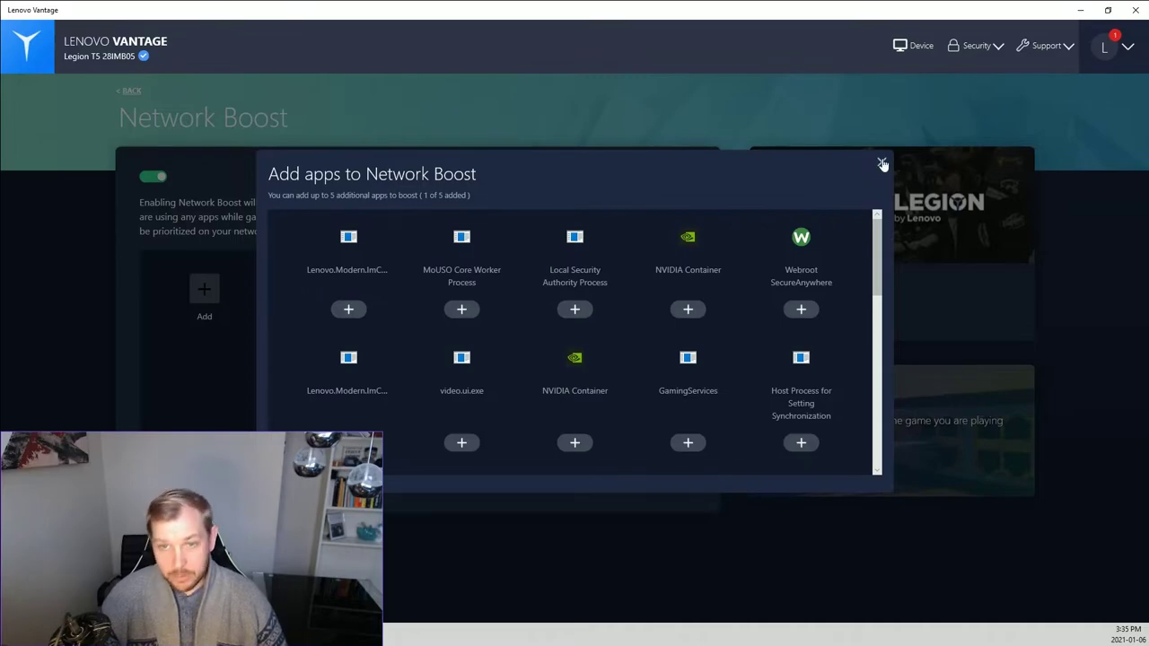
{"action": "scroll", "coordinate": [753, 280], "scroll_direction": "down", "scroll_amount": 8}
{"action": "scroll", "coordinate": [752, 280], "scroll_direction": "up", "scroll_amount": 8}
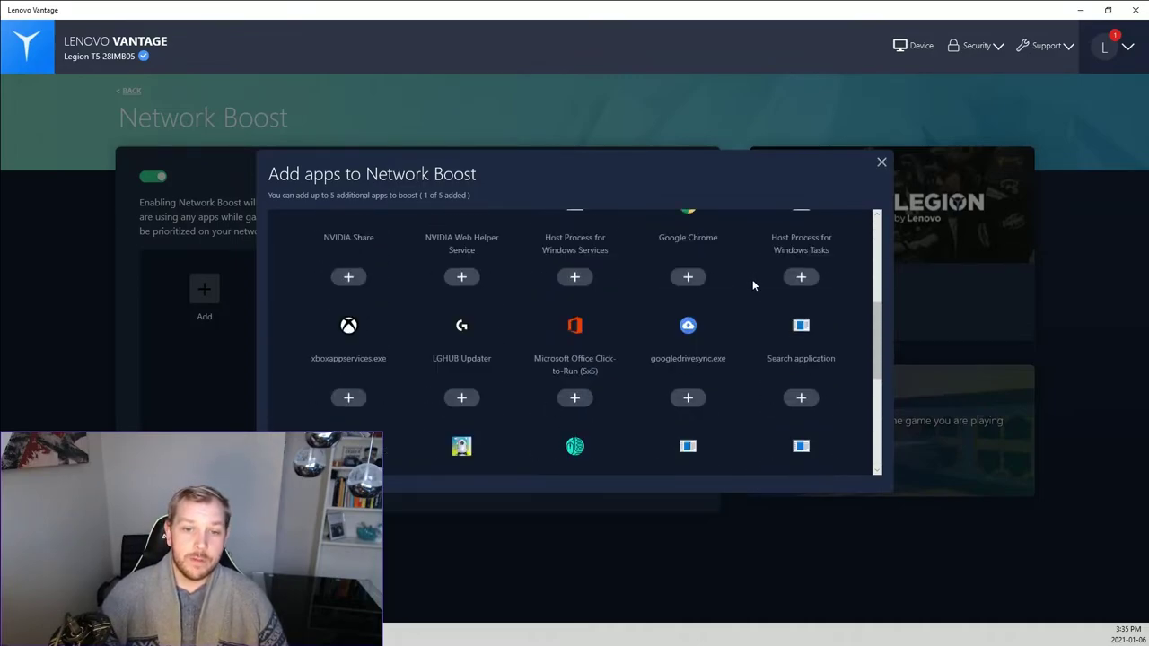
{"action": "left_click", "coordinate": [882, 164]}
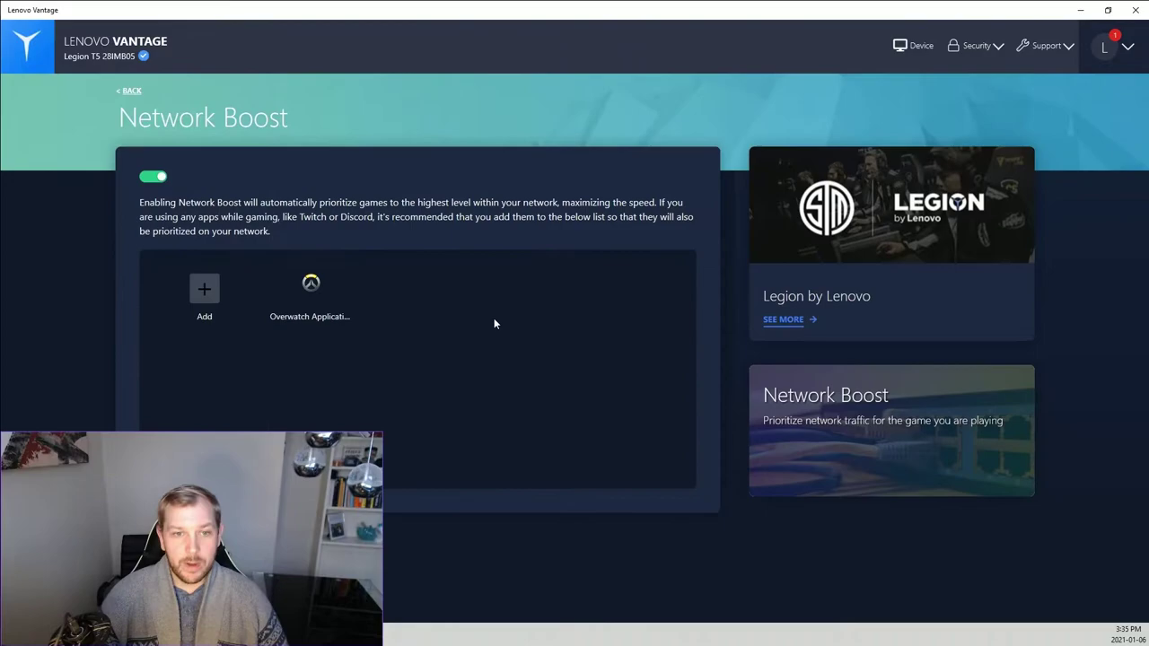
{"action": "left_click", "coordinate": [208, 303]}
{"action": "scroll", "coordinate": [646, 346], "scroll_direction": "down", "scroll_amount": 8}
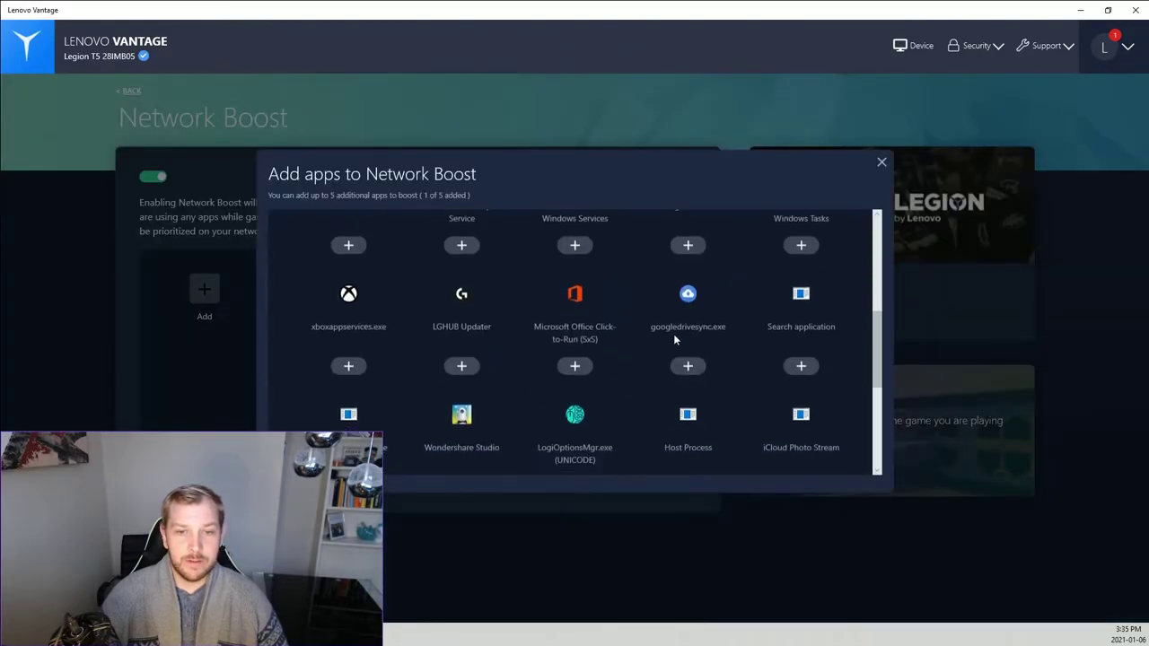
{"action": "scroll", "coordinate": [687, 330], "scroll_direction": "up", "scroll_amount": 10}
{"action": "scroll", "coordinate": [692, 332], "scroll_direction": "down", "scroll_amount": 1}
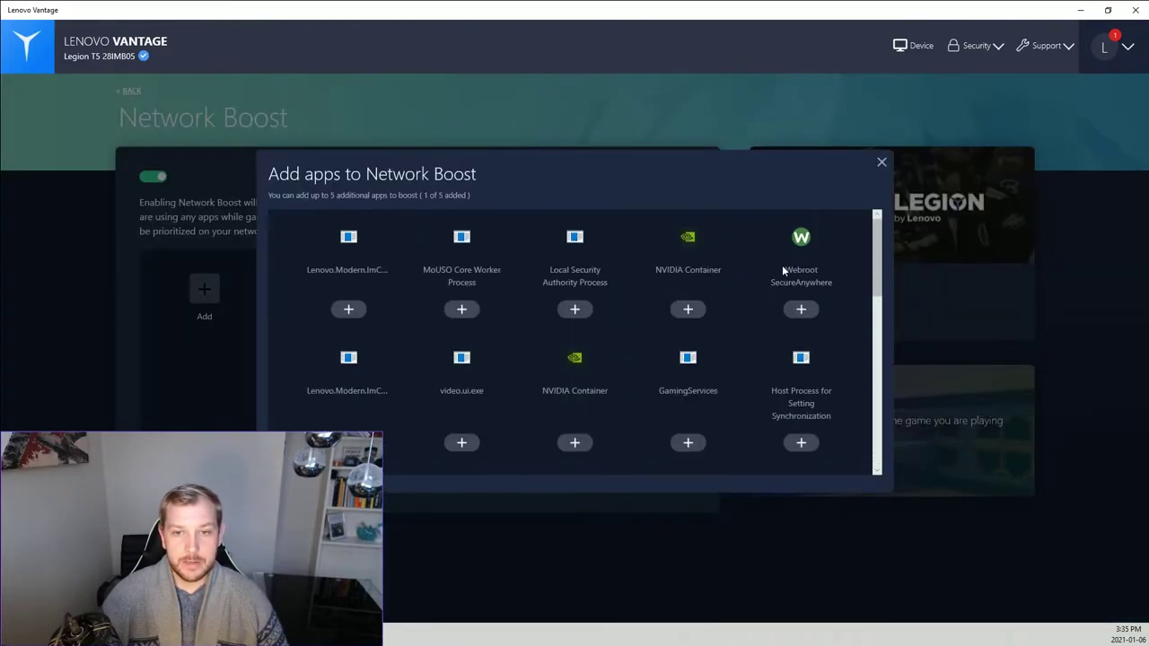
{"action": "scroll", "coordinate": [767, 294], "scroll_direction": "up", "scroll_amount": 1}
{"action": "scroll", "coordinate": [770, 298], "scroll_direction": "down", "scroll_amount": 1}
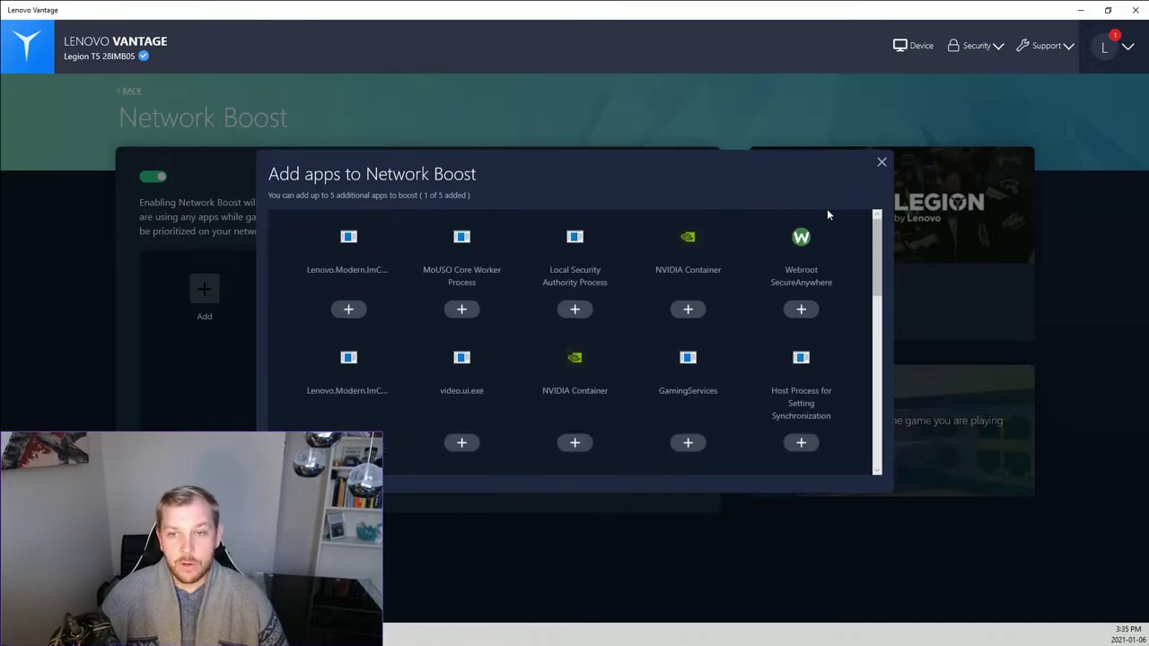
{"action": "left_click", "coordinate": [881, 162]}
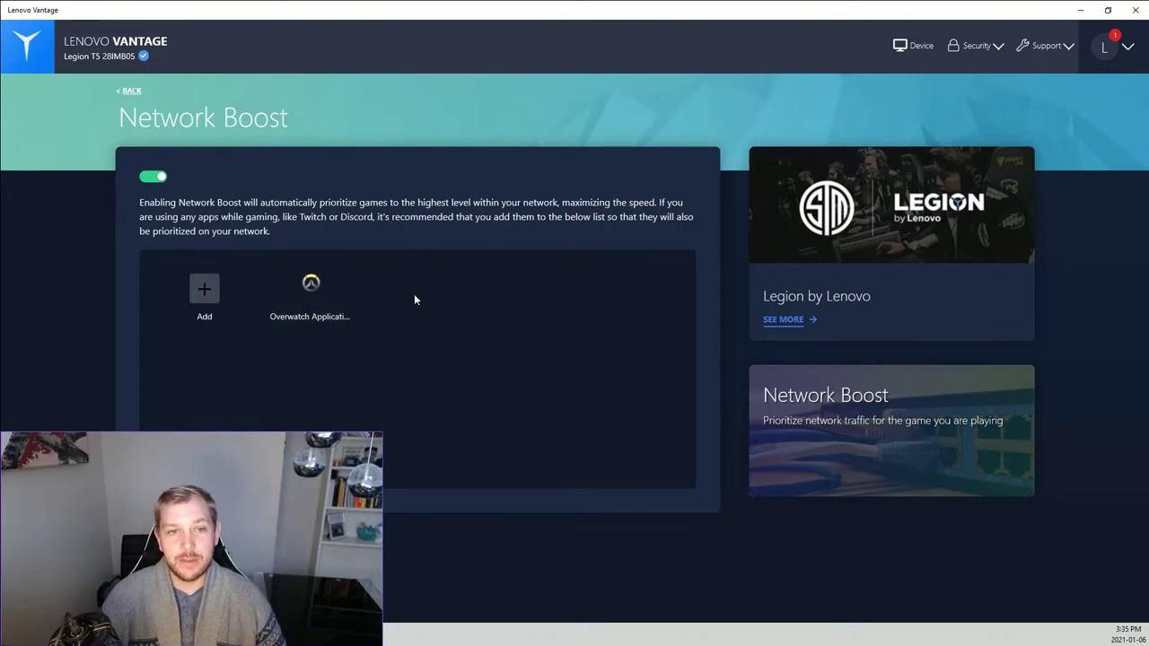
{"action": "left_click", "coordinate": [205, 299]}
{"action": "scroll", "coordinate": [630, 311], "scroll_direction": "down", "scroll_amount": 6}
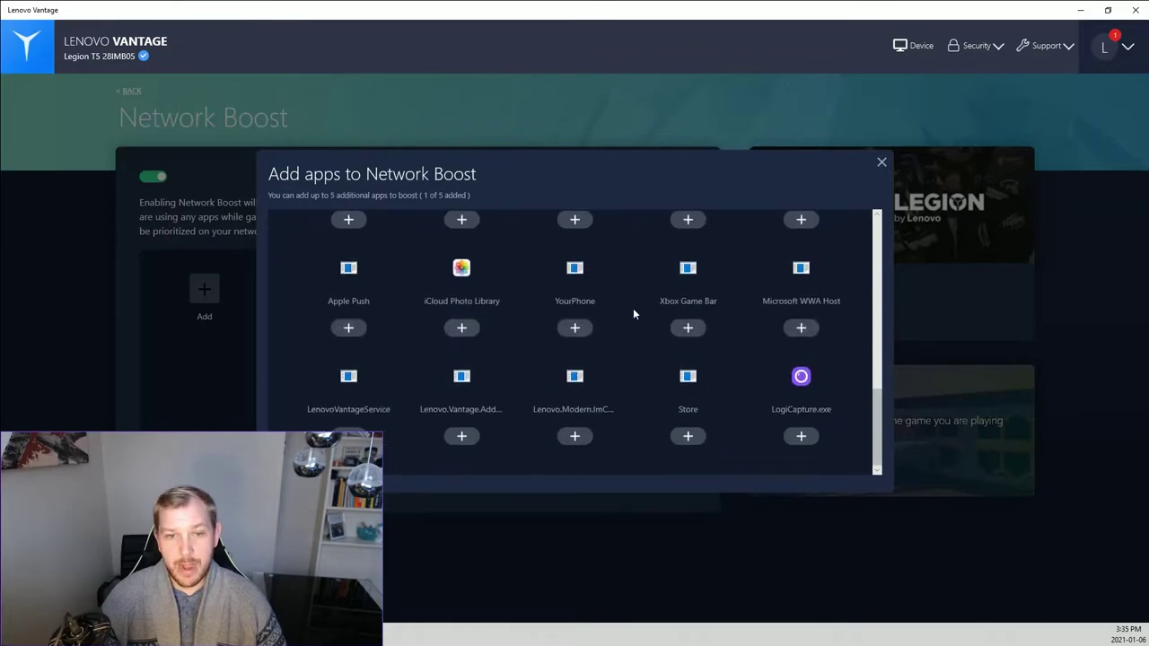
{"action": "scroll", "coordinate": [634, 313], "scroll_direction": "up", "scroll_amount": 8}
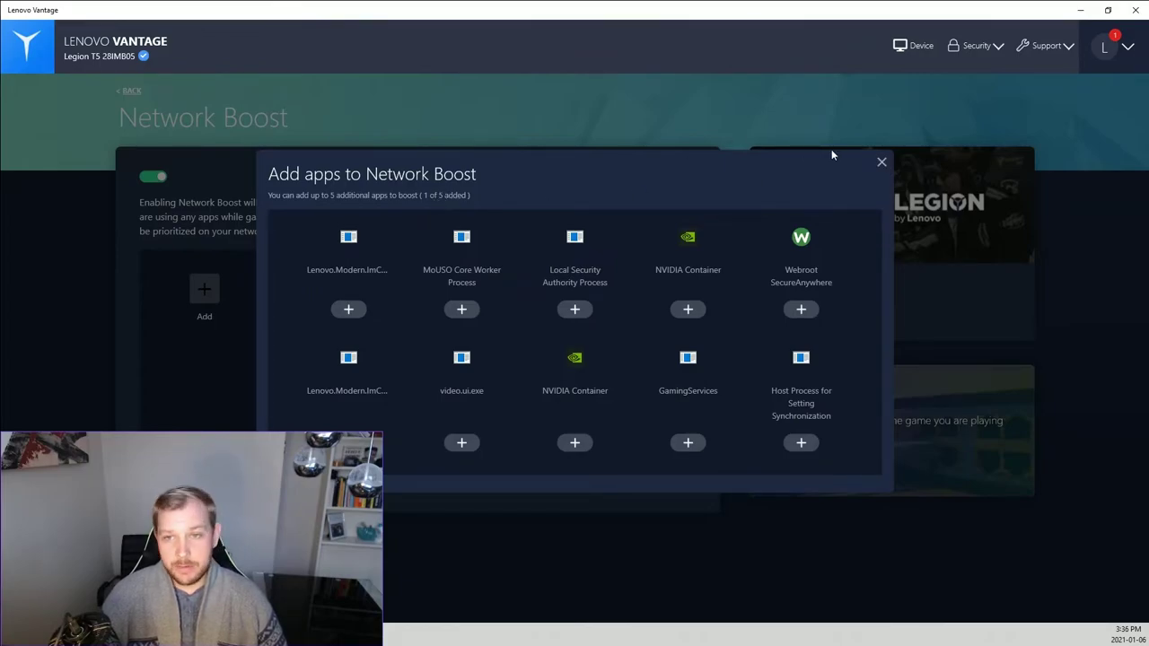
{"action": "left_click", "coordinate": [877, 166]}
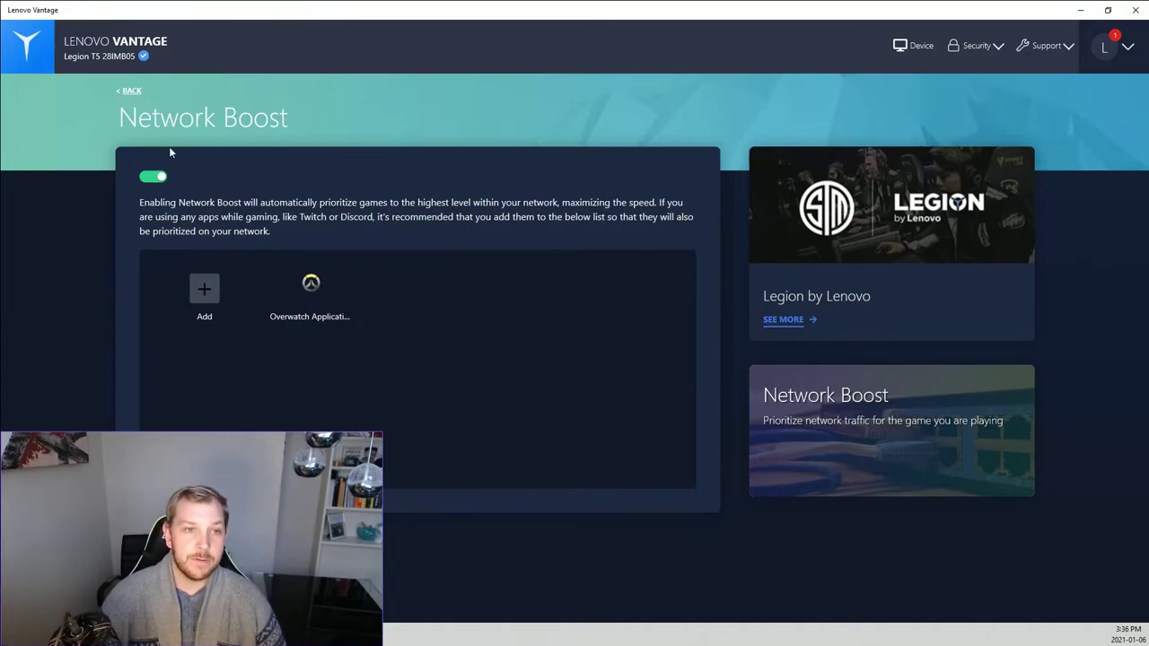
- Go back to the dashboard, review the Auto Close settings (left off), and return to the dashboard
{"action": "left_click", "coordinate": [129, 91]}
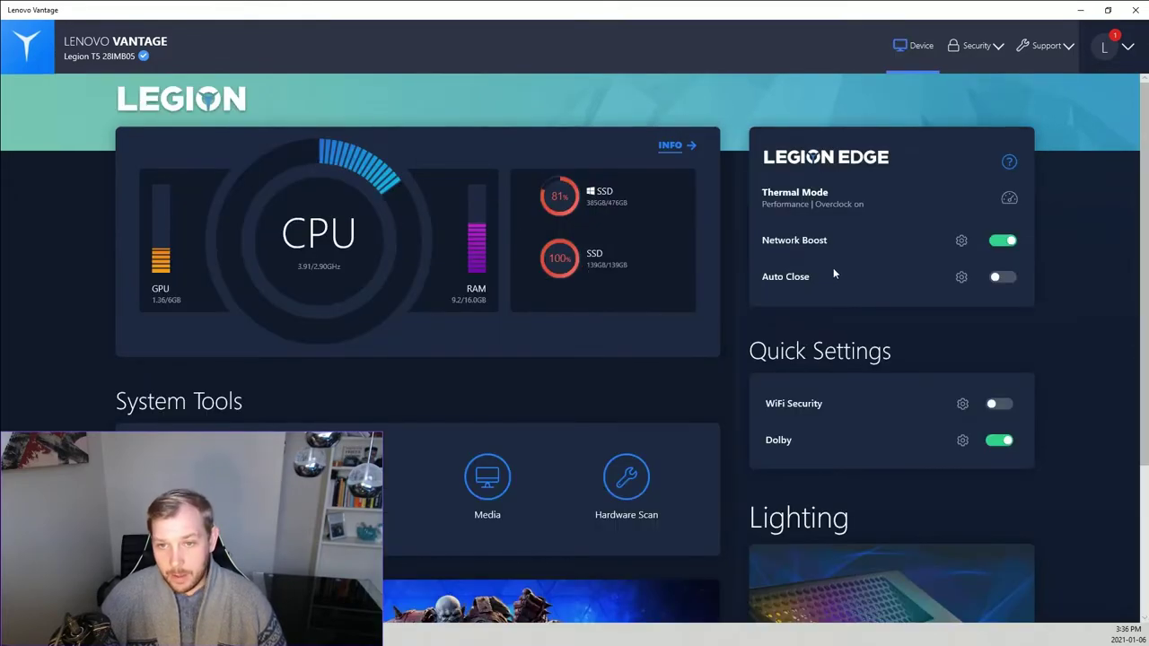
{"action": "left_click", "coordinate": [962, 278]}
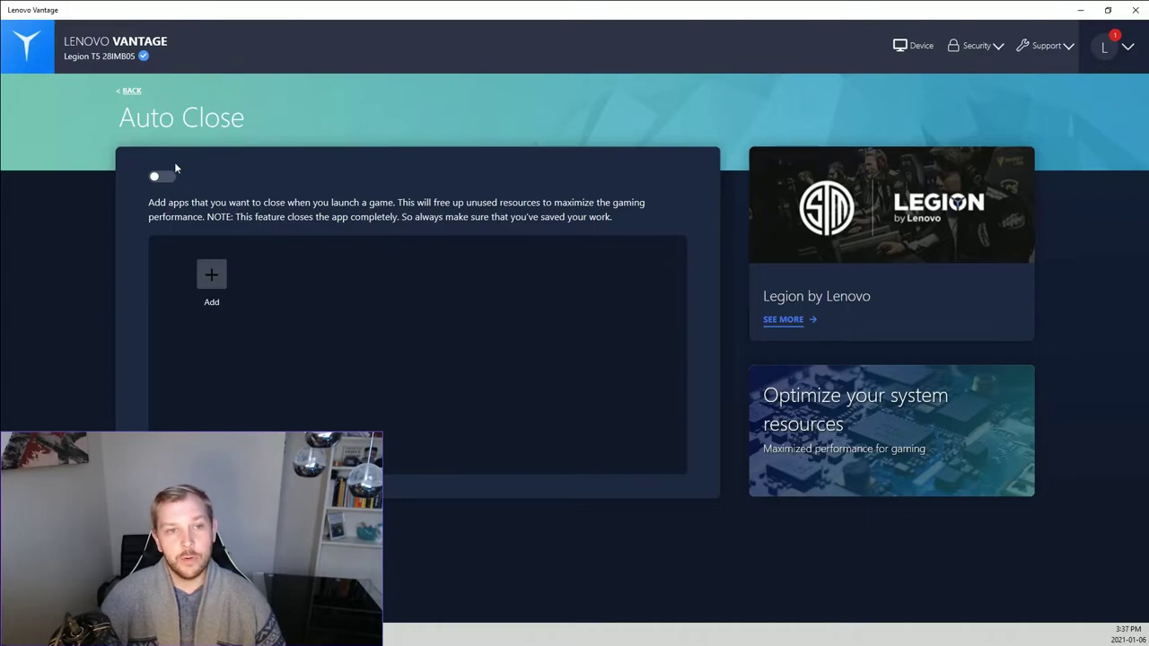
{"action": "left_click", "coordinate": [129, 90]}
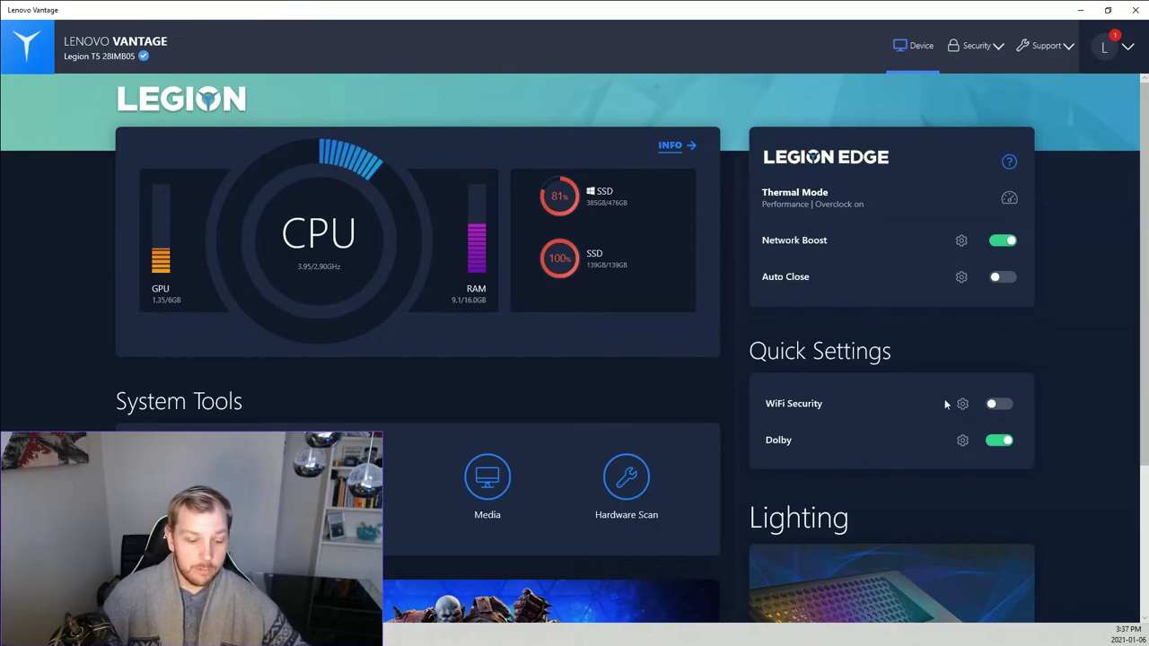
{"action": "left_click", "coordinate": [1128, 46]}
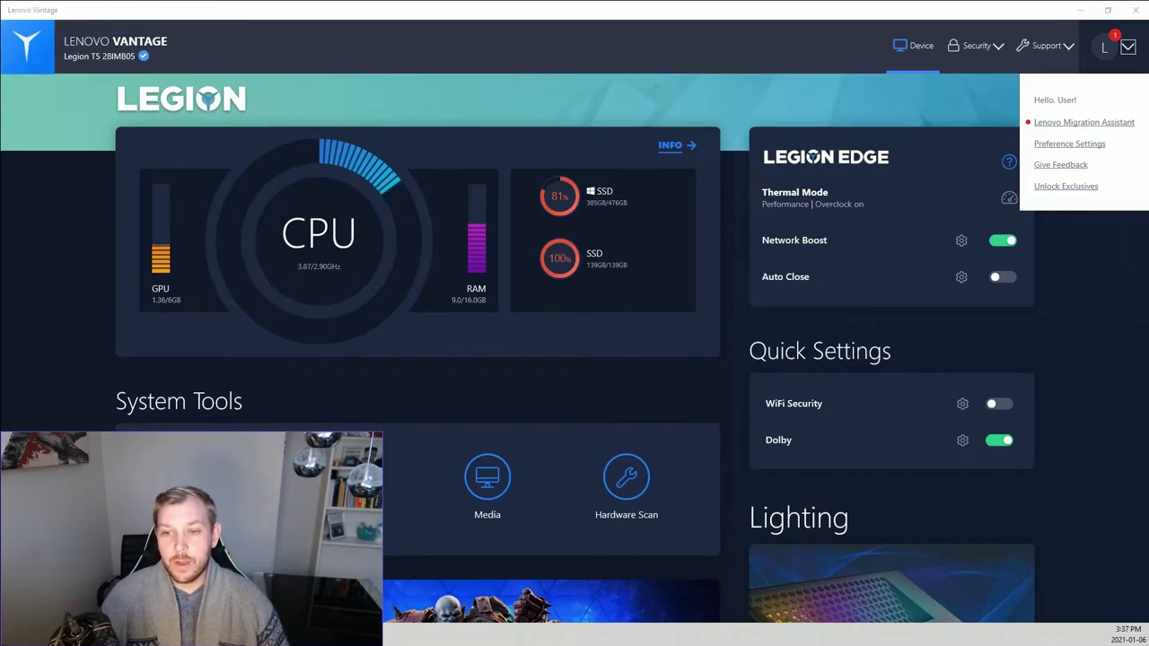
{"action": "left_click", "coordinate": [963, 403]}
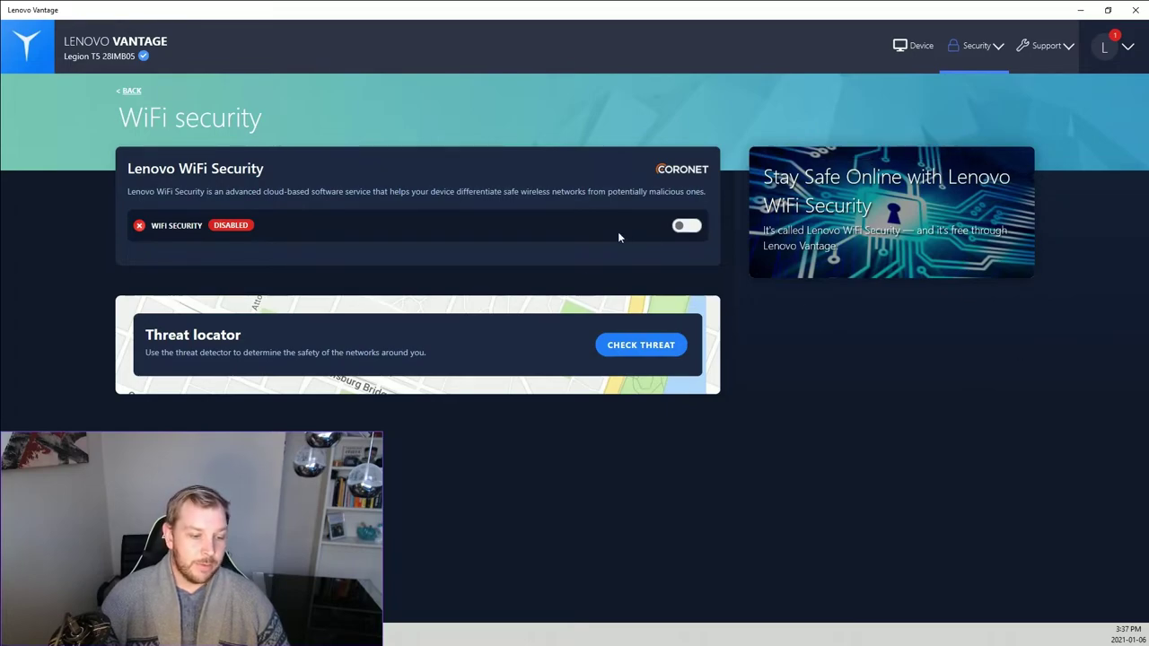
{"action": "left_click", "coordinate": [130, 91]}
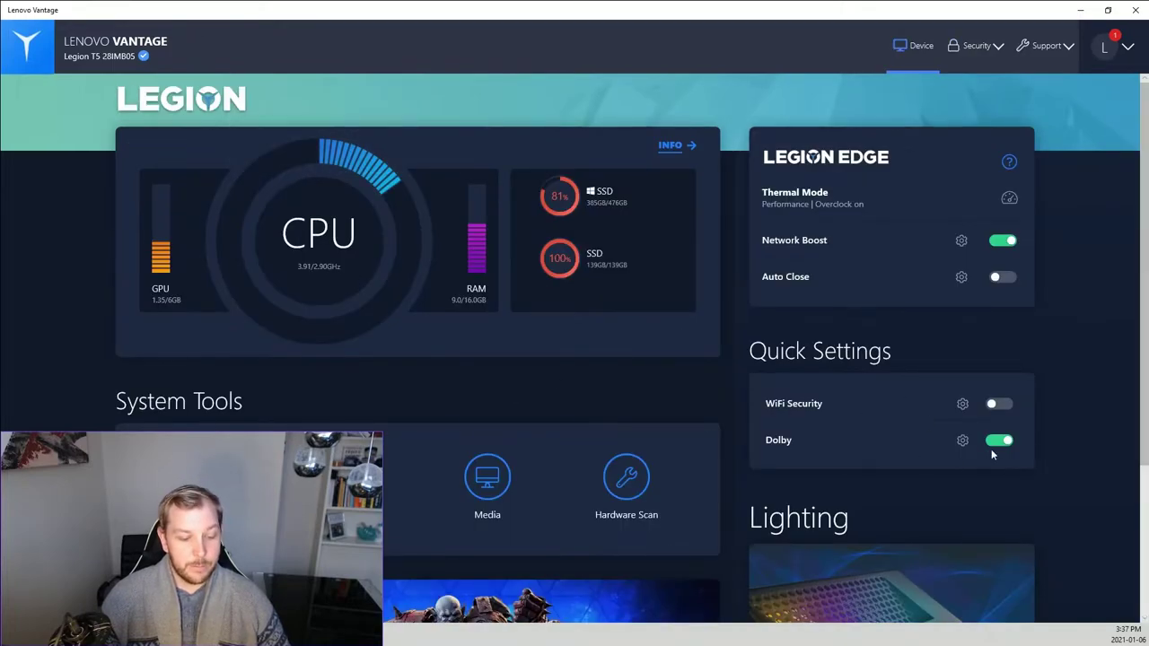
- Open the Dolby audio settings and scroll through the Audio tab, showing Dolby on in Music mode
{"action": "left_click", "coordinate": [962, 440]}
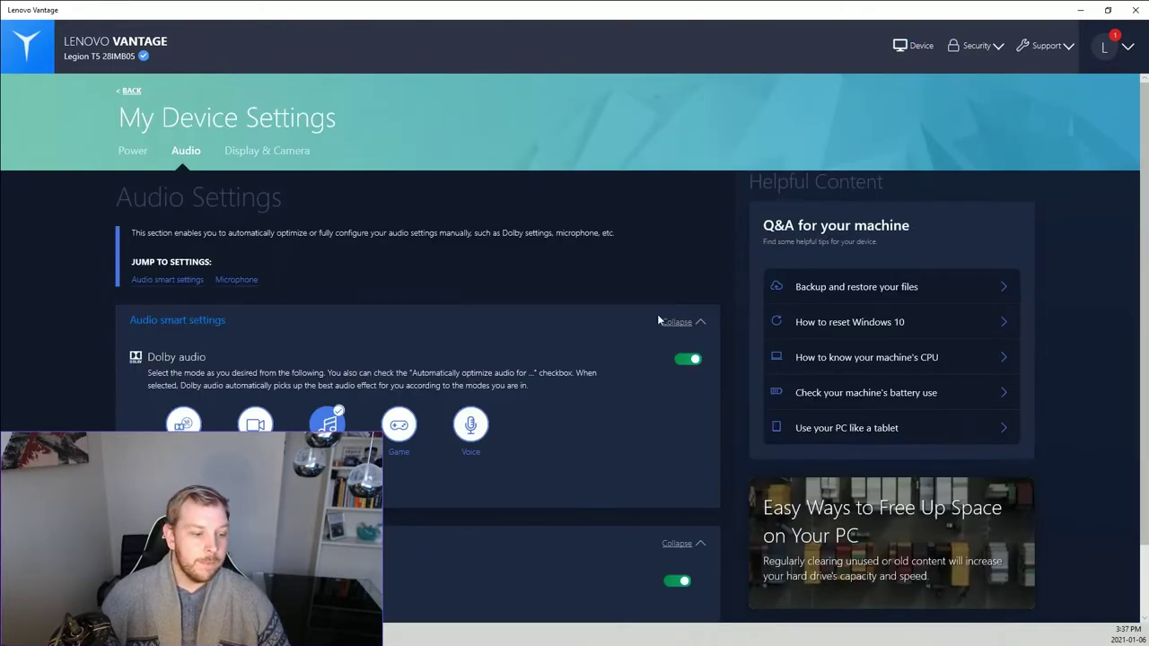
{"action": "scroll", "coordinate": [642, 317], "scroll_direction": "down", "scroll_amount": 1}
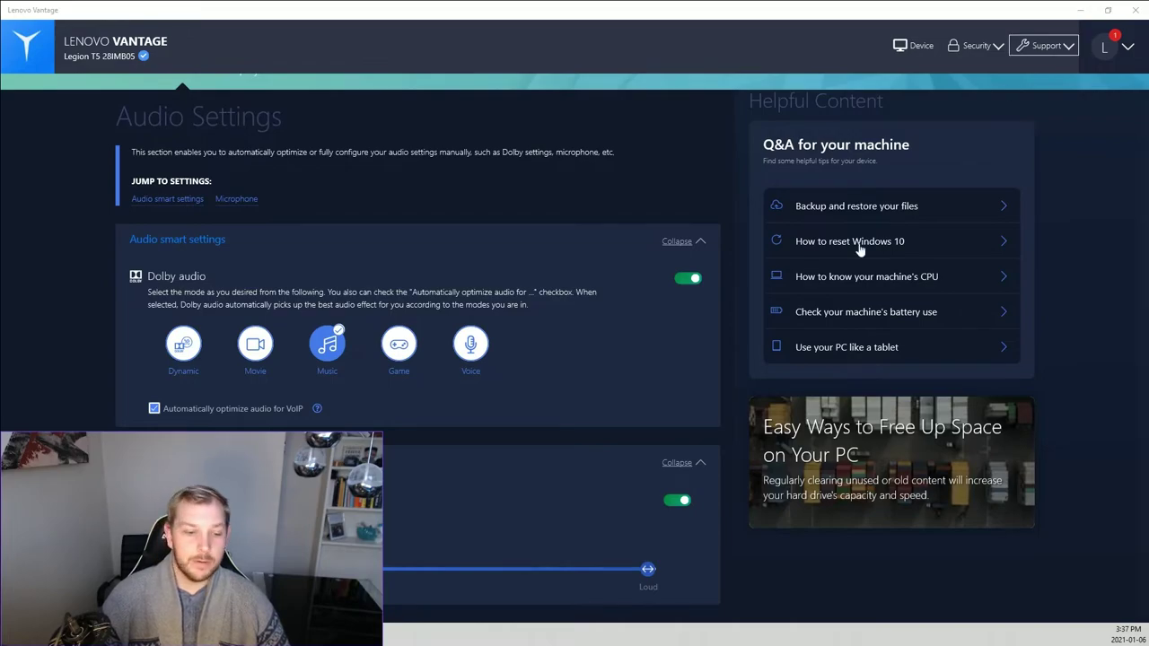
{"action": "scroll", "coordinate": [539, 179], "scroll_direction": "up", "scroll_amount": 2}
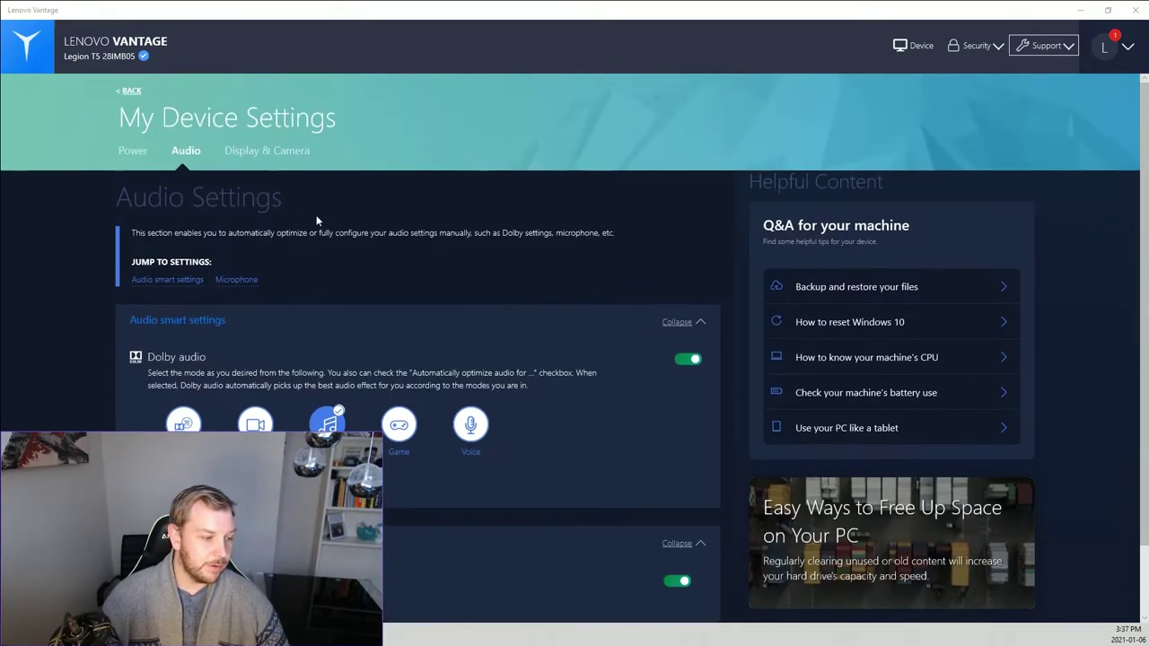
- Browse the Display & Camera and Power settings tabs, ending on Display & Camera
{"action": "left_click", "coordinate": [298, 153]}
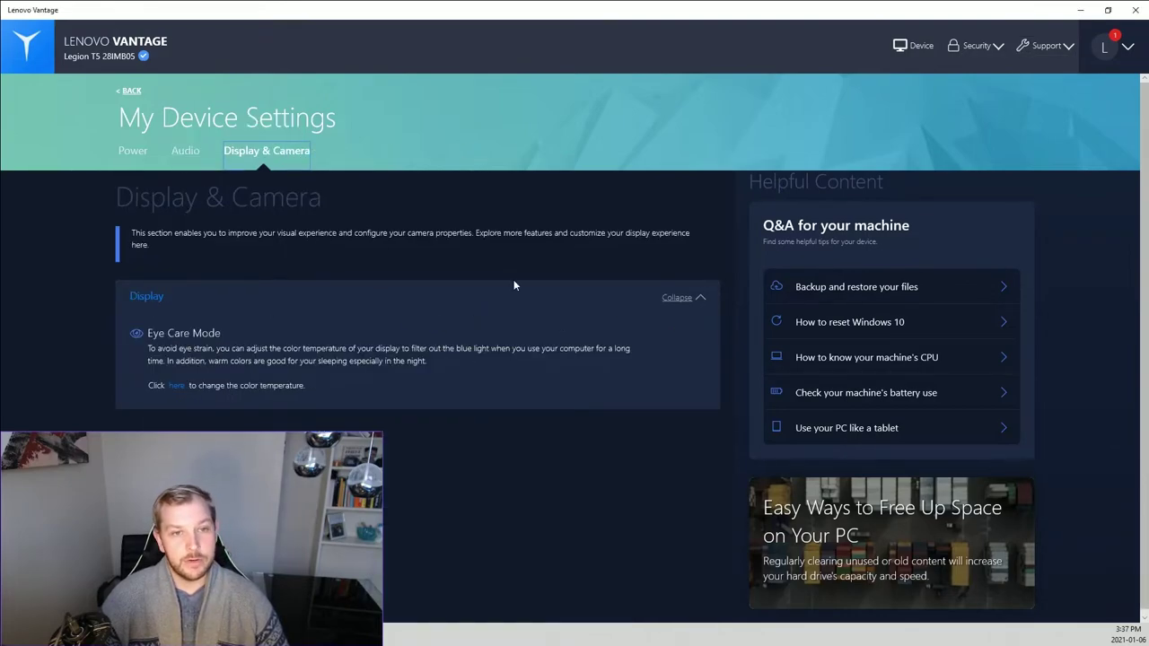
{"action": "left_click", "coordinate": [133, 151]}
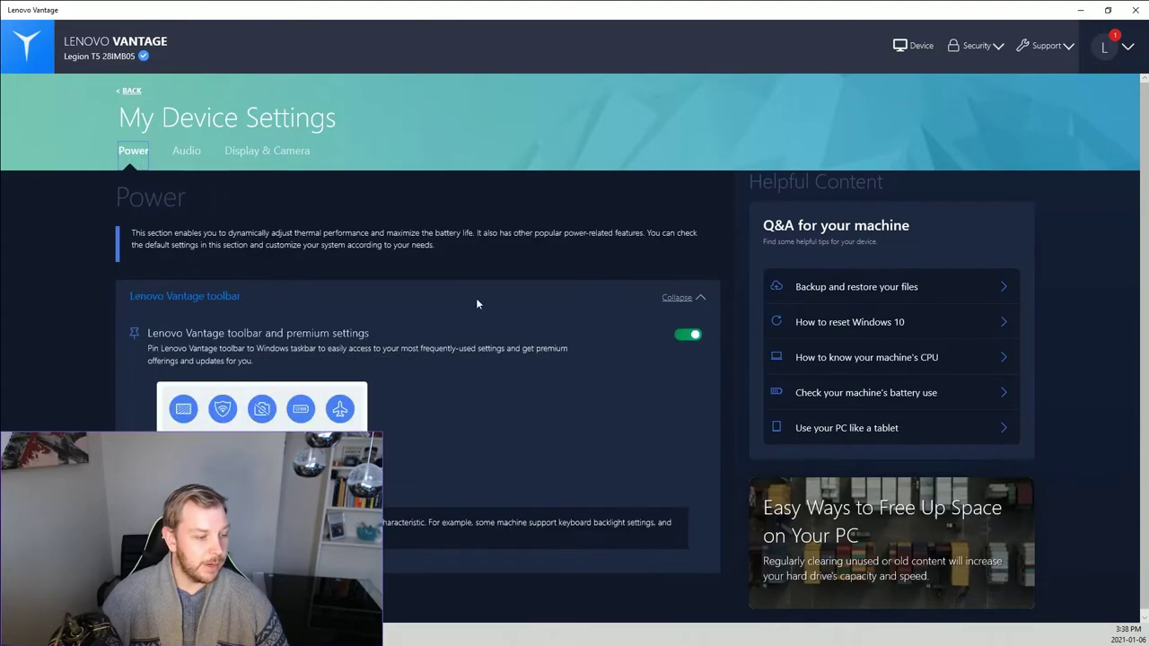
{"action": "scroll", "coordinate": [569, 334], "scroll_direction": "down", "scroll_amount": 1}
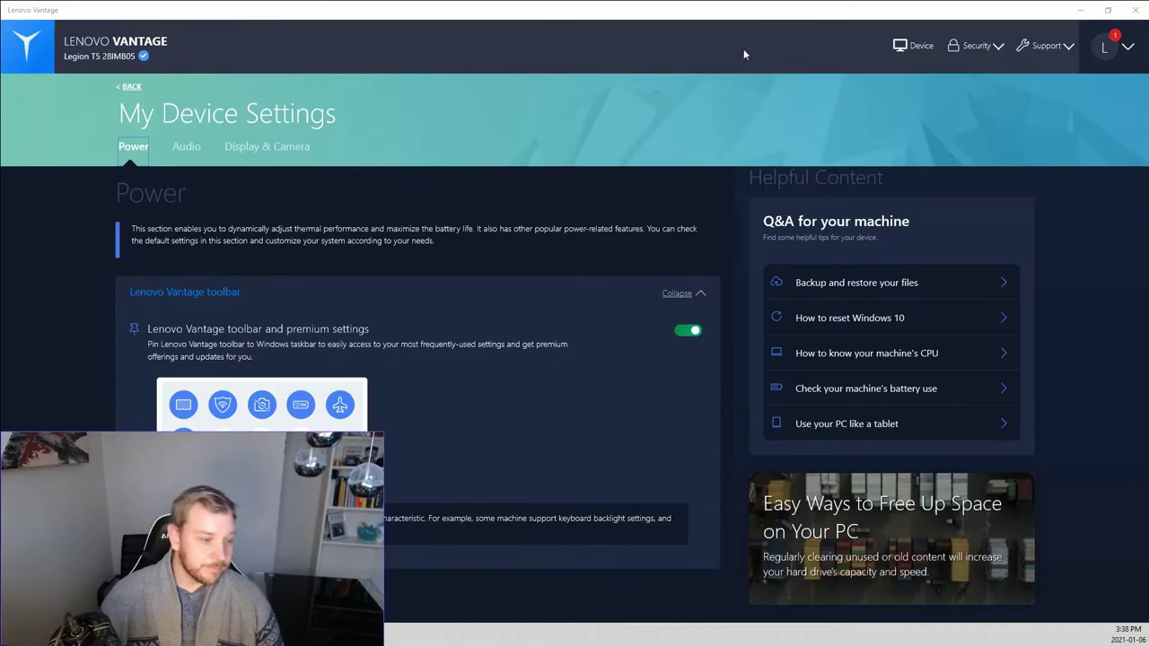
{"action": "left_click", "coordinate": [266, 146]}
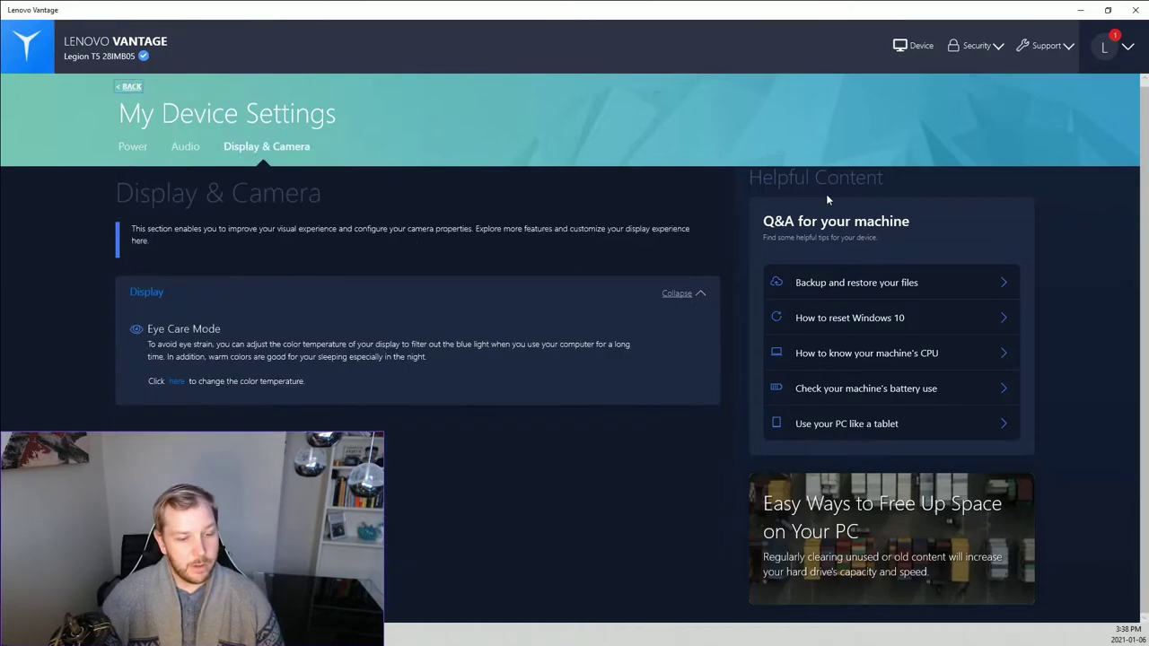
- Return to the Legion home dashboard, then scroll through the Legion Edge feature overview and close it
{"action": "left_click", "coordinate": [128, 87]}
{"action": "left_click", "coordinate": [129, 88]}
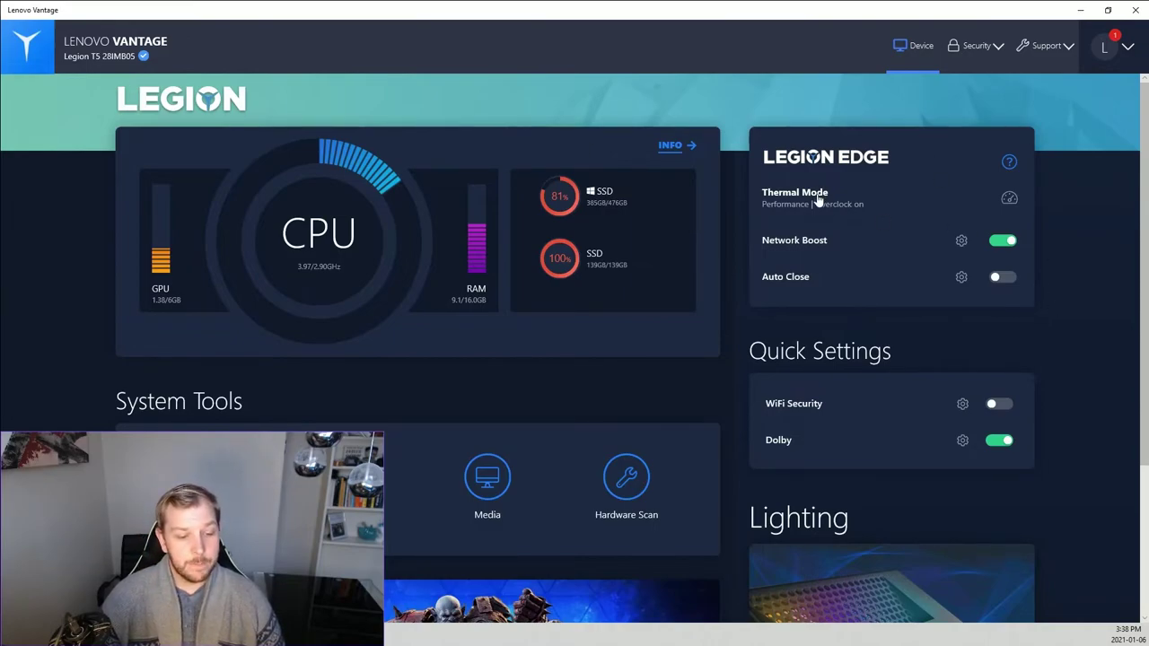
{"action": "left_click", "coordinate": [1009, 162]}
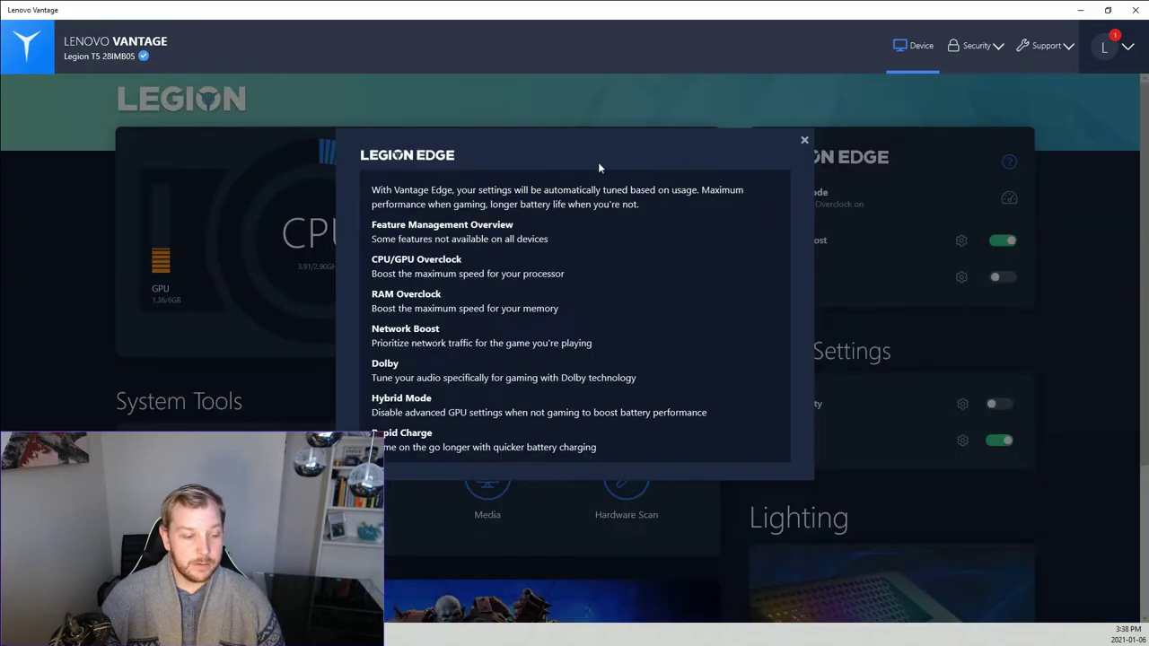
{"action": "scroll", "coordinate": [591, 308], "scroll_direction": "down", "scroll_amount": 3}
{"action": "scroll", "coordinate": [615, 292], "scroll_direction": "up", "scroll_amount": 3}
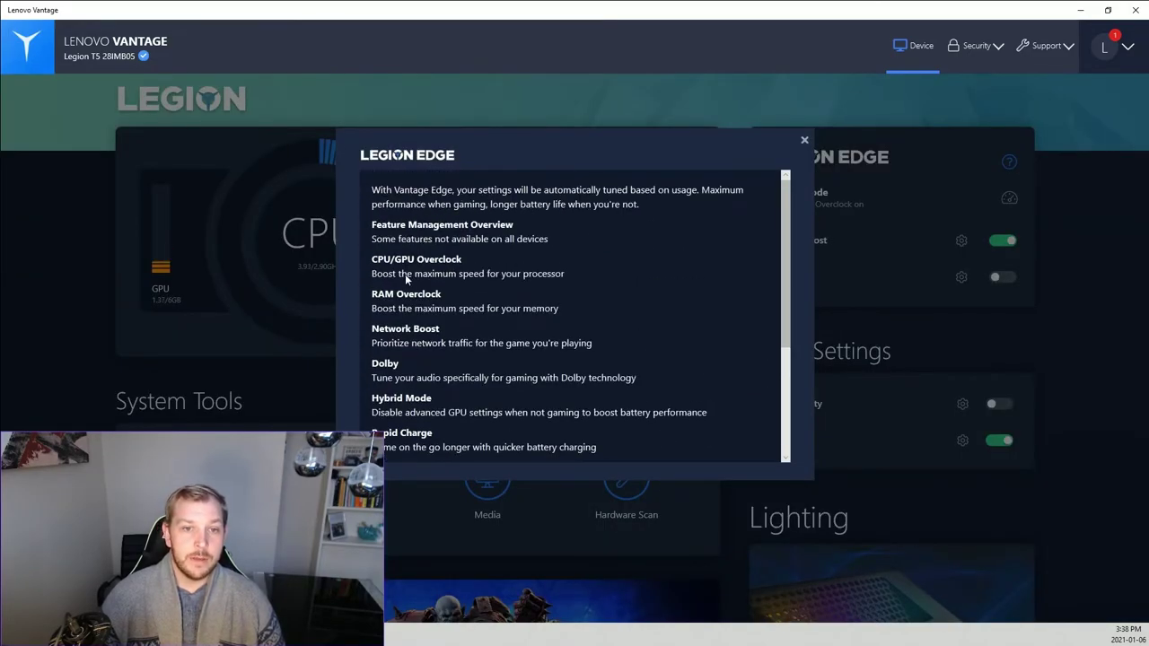
{"action": "scroll", "coordinate": [476, 372], "scroll_direction": "down", "scroll_amount": 3}
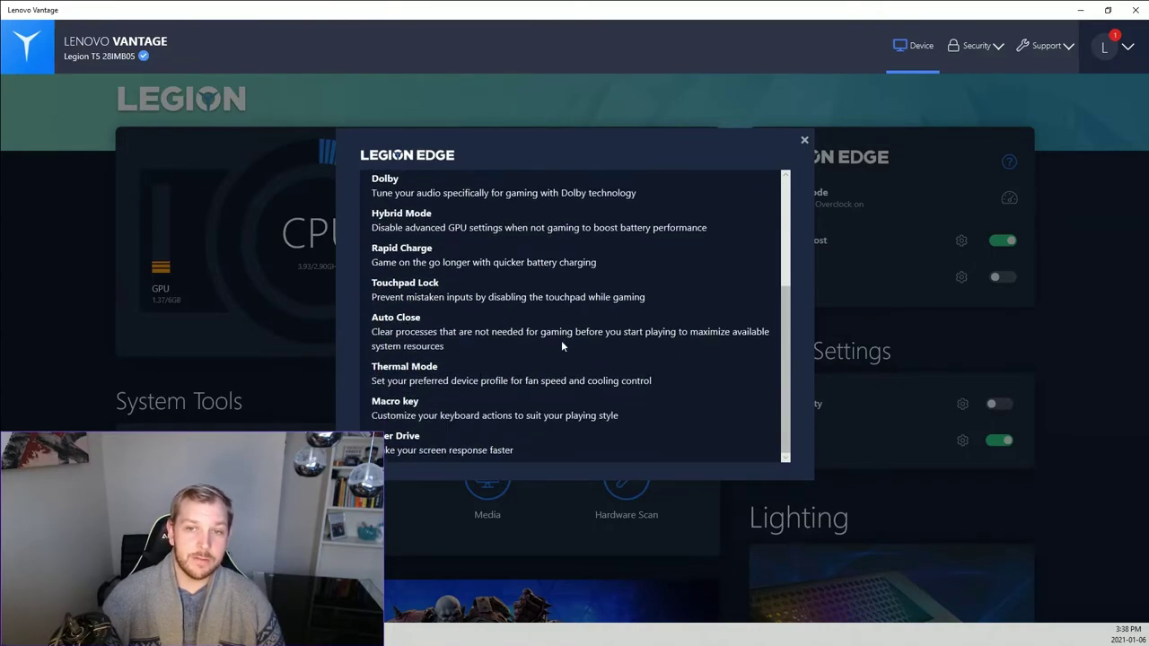
{"action": "scroll", "coordinate": [566, 339], "scroll_direction": "up", "scroll_amount": 3}
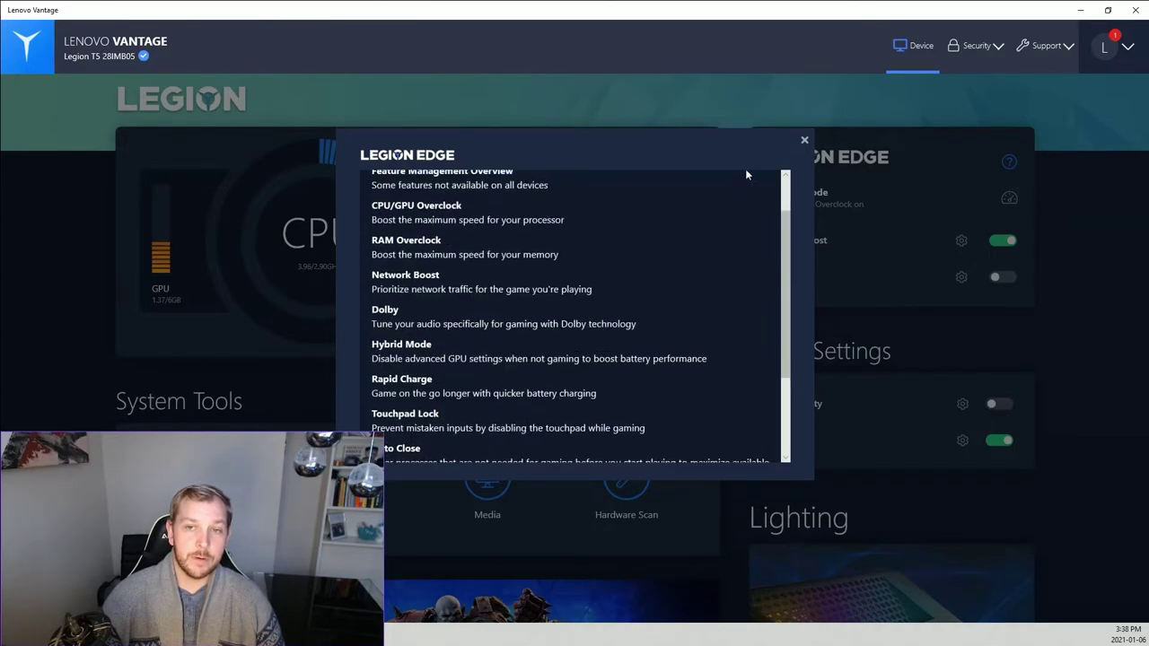
{"action": "left_click", "coordinate": [804, 141]}
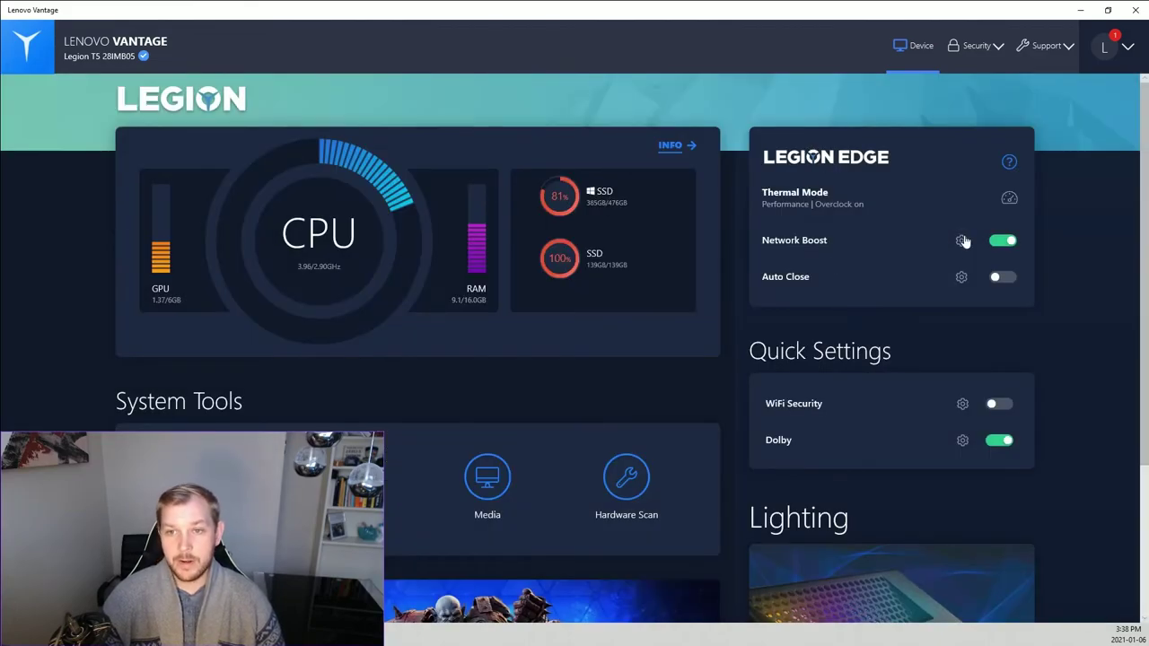
{"action": "left_click", "coordinate": [837, 202]}
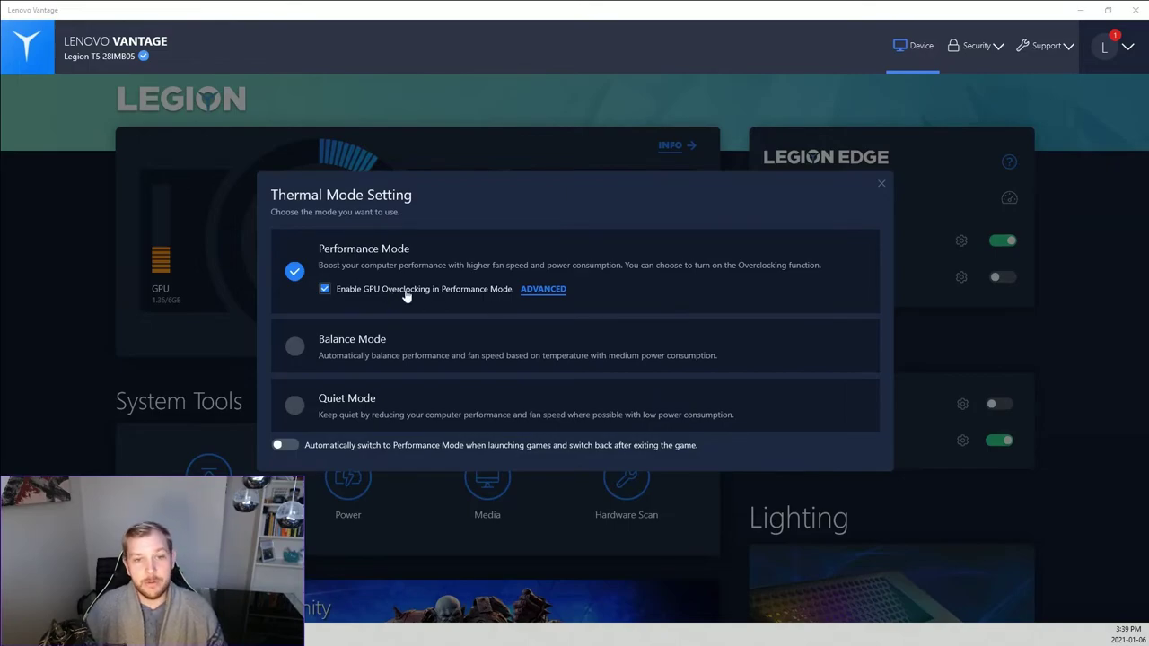
- Accept the overclocking risk warning to reach GPU overclock advanced settings showing a 30MHz clock offset
{"action": "left_click", "coordinate": [541, 289]}
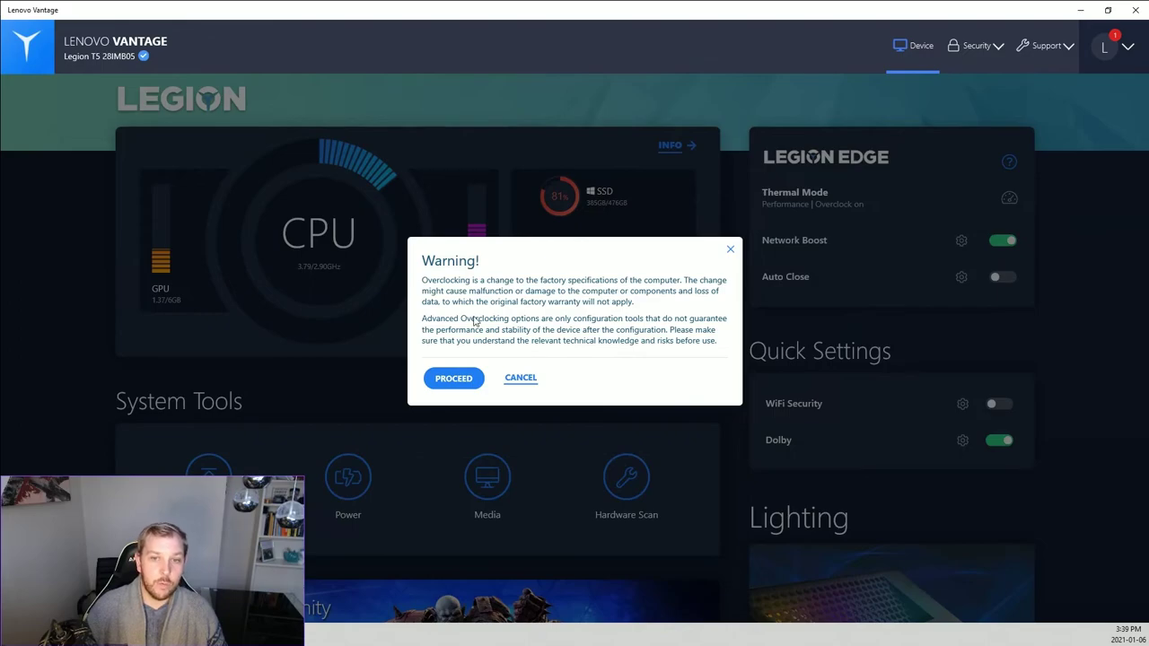
{"action": "left_click", "coordinate": [458, 380]}
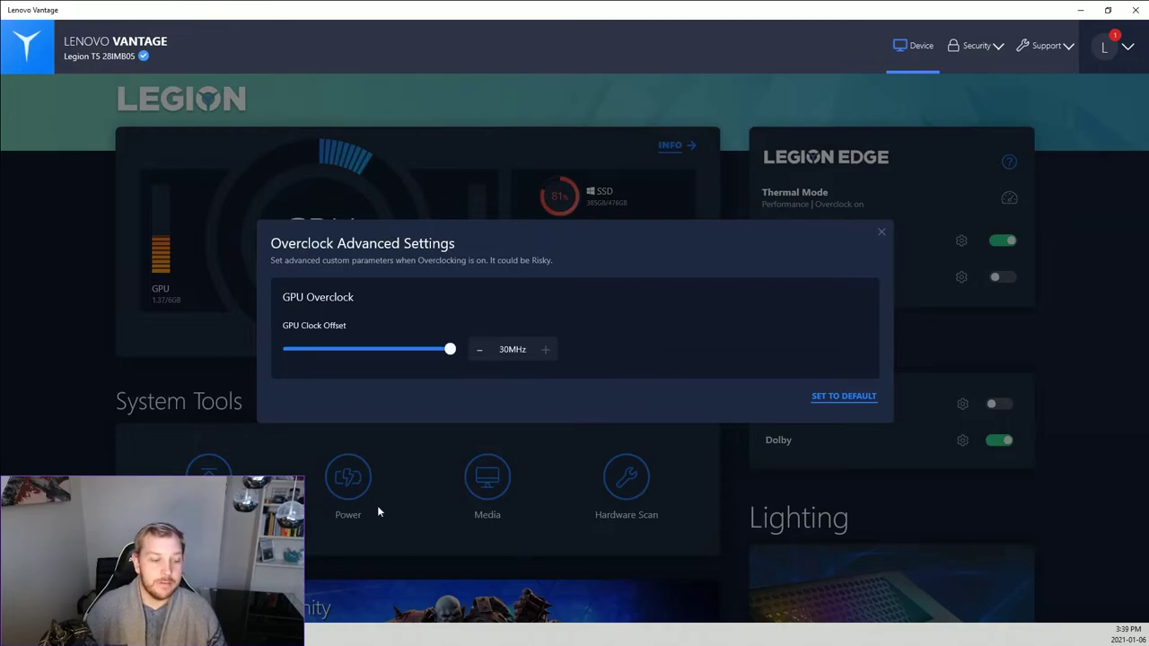
{"action": "key", "text": "ctrl+a"}
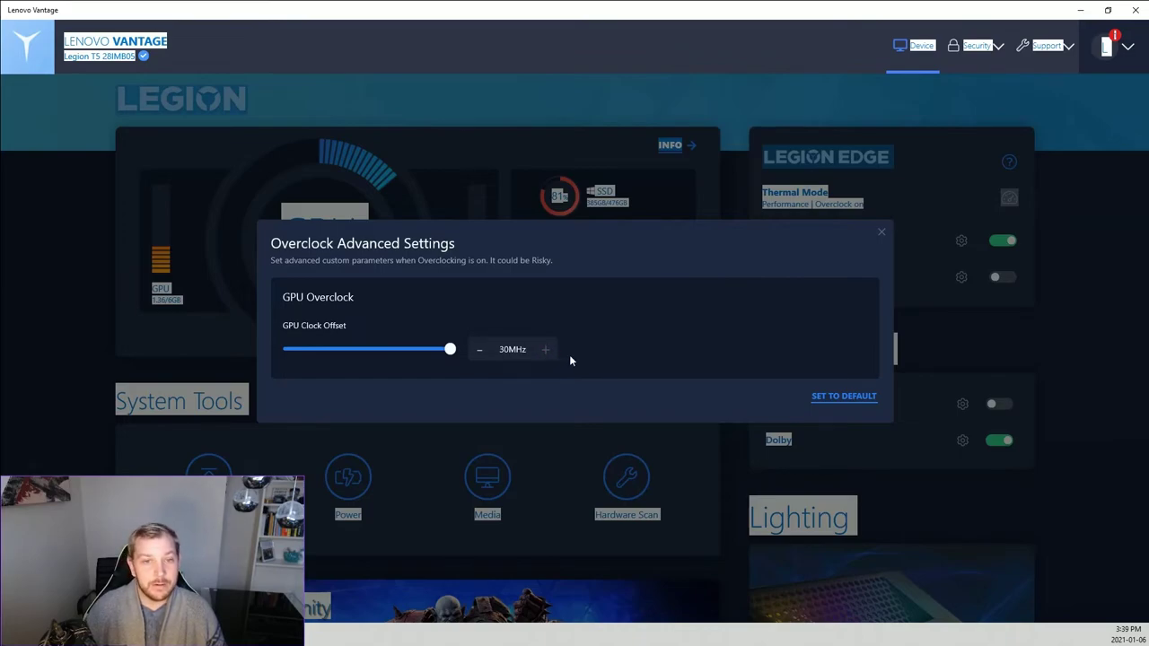
- Close the Overclock Advanced Settings dialog and look over the Legion Edge panel
{"action": "left_click", "coordinate": [881, 235]}
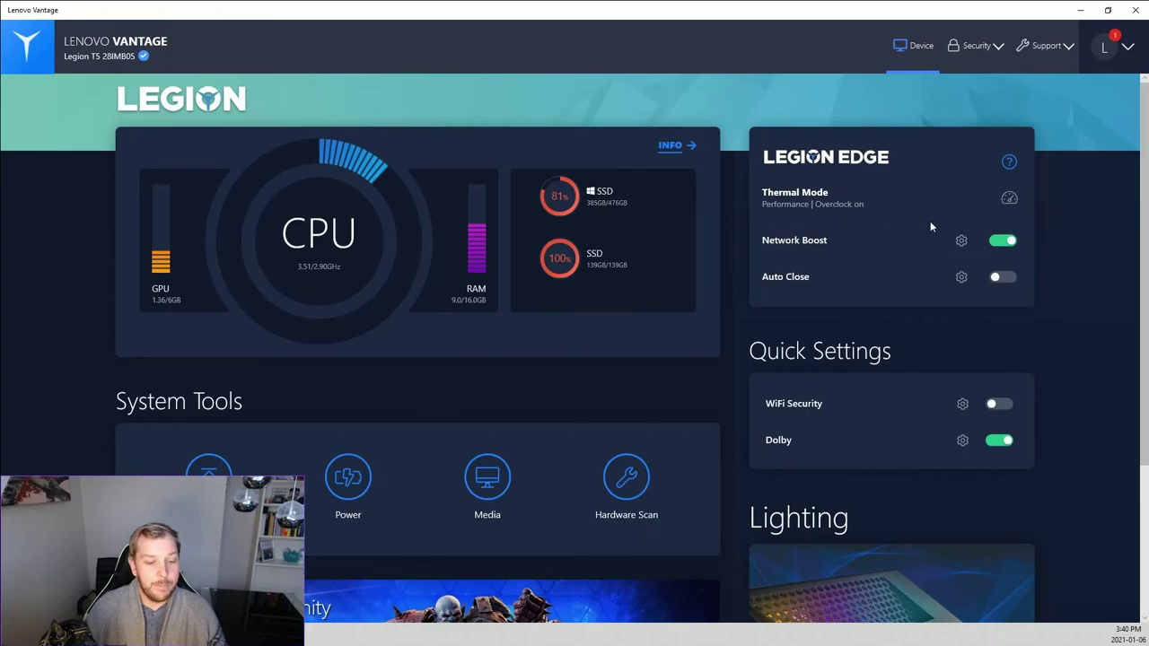
{"action": "scroll", "coordinate": [930, 226], "scroll_direction": "down", "scroll_amount": 3}
{"action": "scroll", "coordinate": [957, 228], "scroll_direction": "up", "scroll_amount": 3}
- Check the account menu, then switch to the browser's Lenovo gaming-desktops listing
{"action": "mouse_move", "coordinate": [1049, 45]}
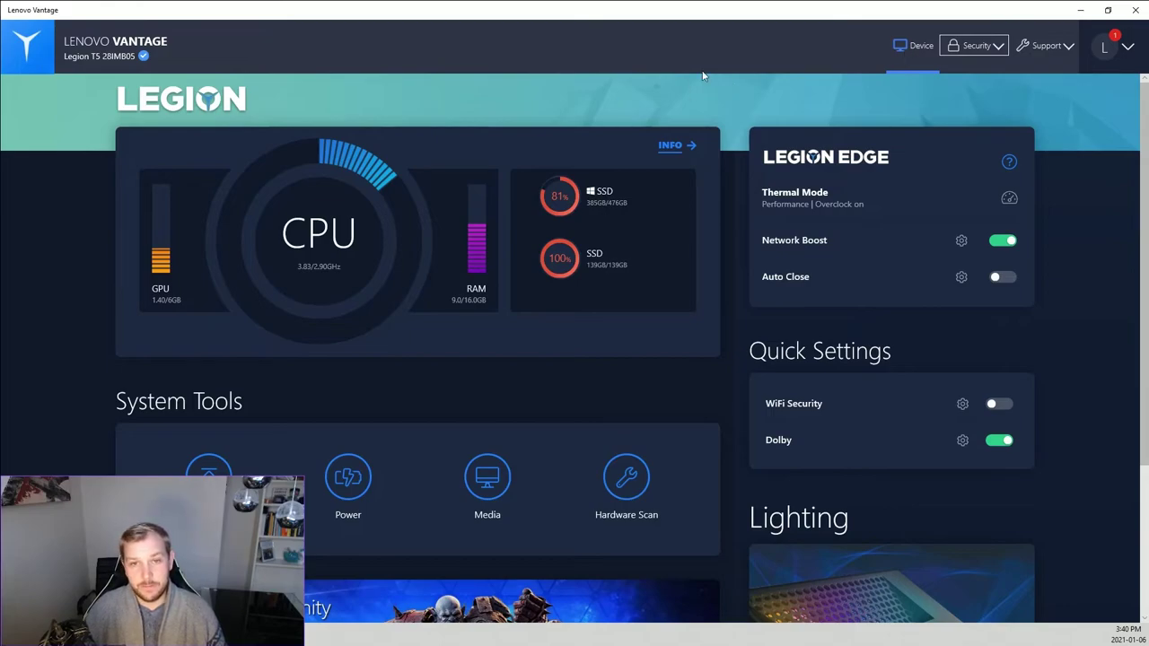
{"action": "mouse_move", "coordinate": [311, 158]}
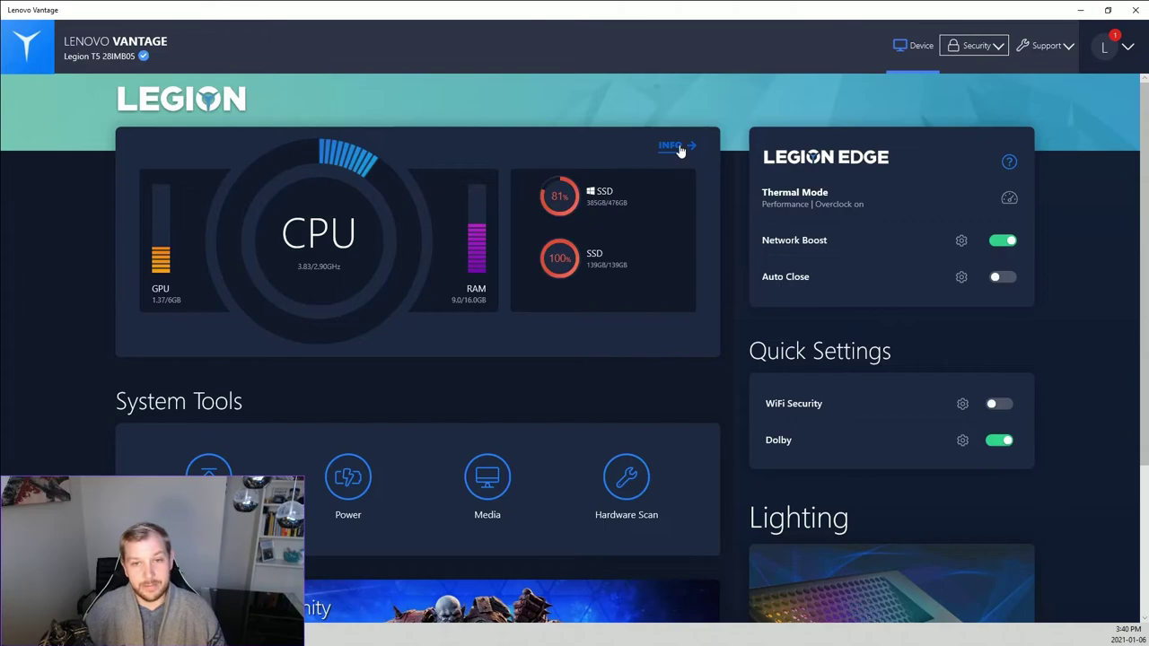
{"action": "scroll", "coordinate": [678, 154], "scroll_direction": "down", "scroll_amount": 2}
{"action": "scroll", "coordinate": [677, 159], "scroll_direction": "up", "scroll_amount": 2}
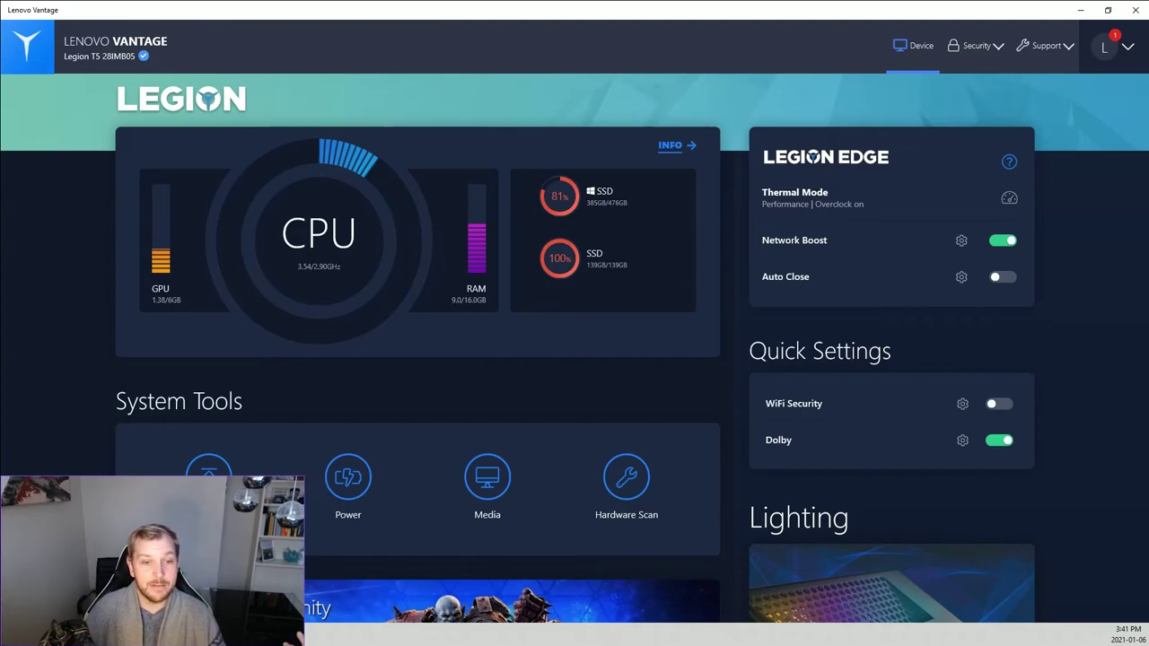
{"action": "left_click", "coordinate": [1127, 45]}
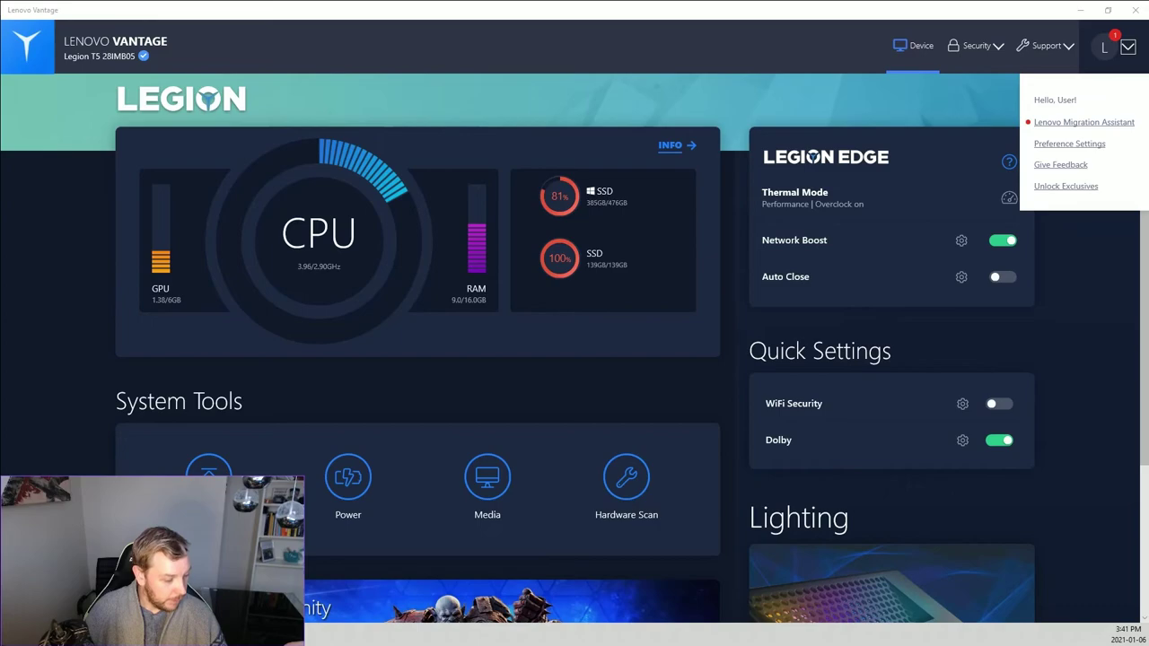
{"action": "key", "text": "alt+Tab"}
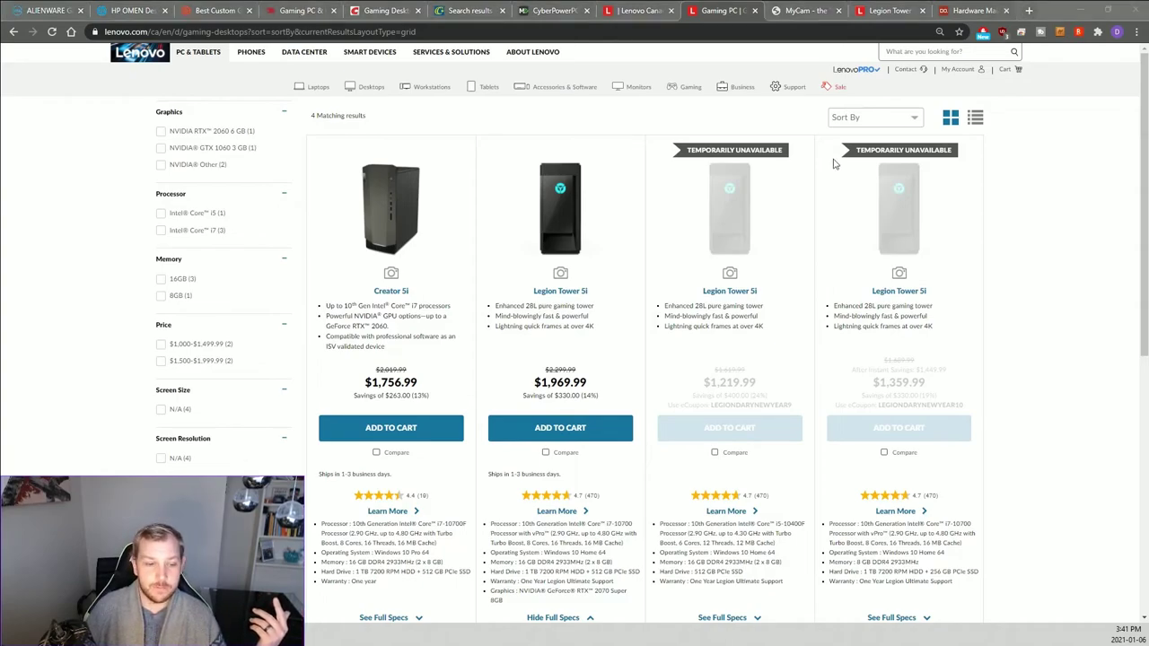
{"action": "left_click", "coordinate": [1023, 193]}
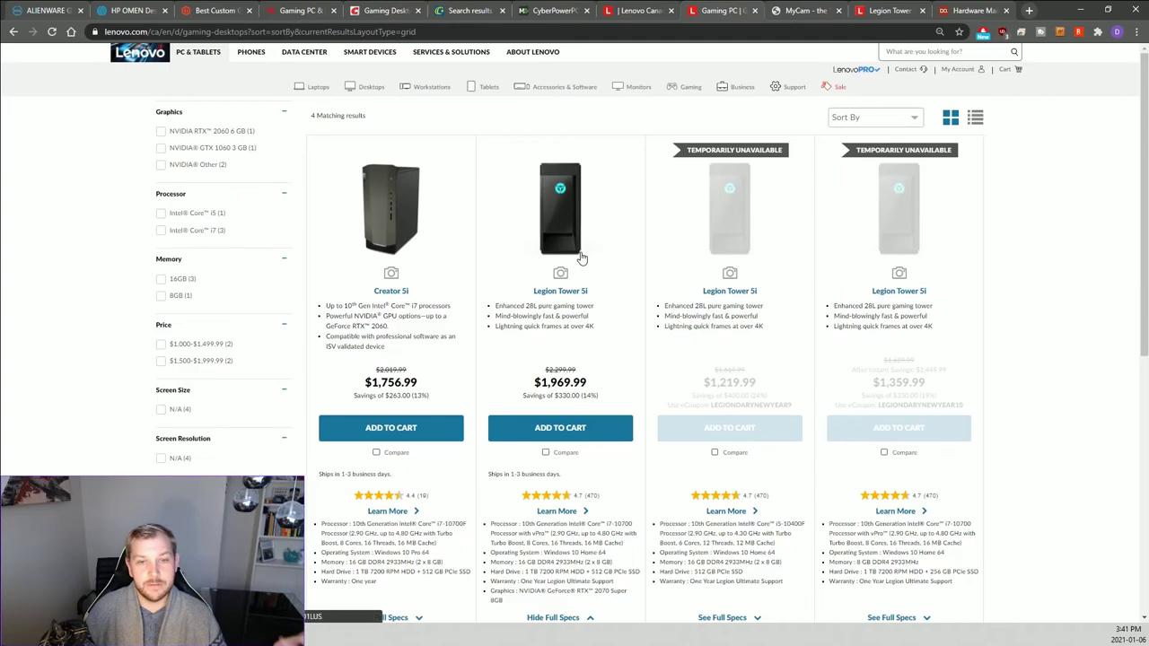
{"action": "scroll", "coordinate": [586, 327], "scroll_direction": "down", "scroll_amount": 1}
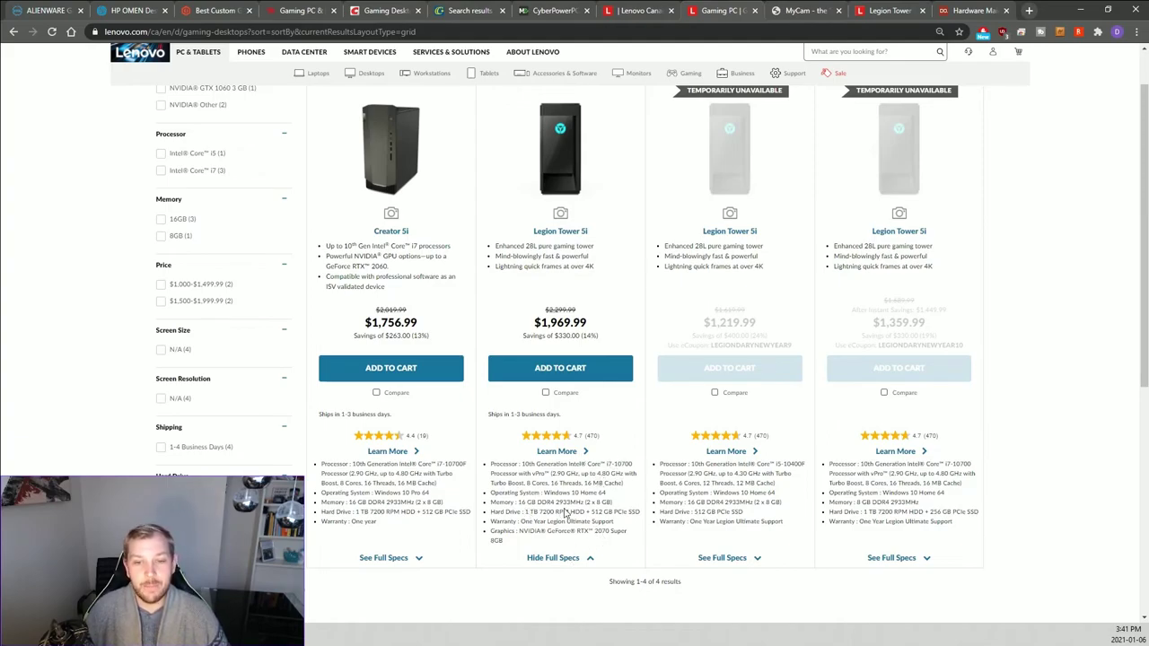
{"action": "scroll", "coordinate": [583, 503], "scroll_direction": "up", "scroll_amount": 2}
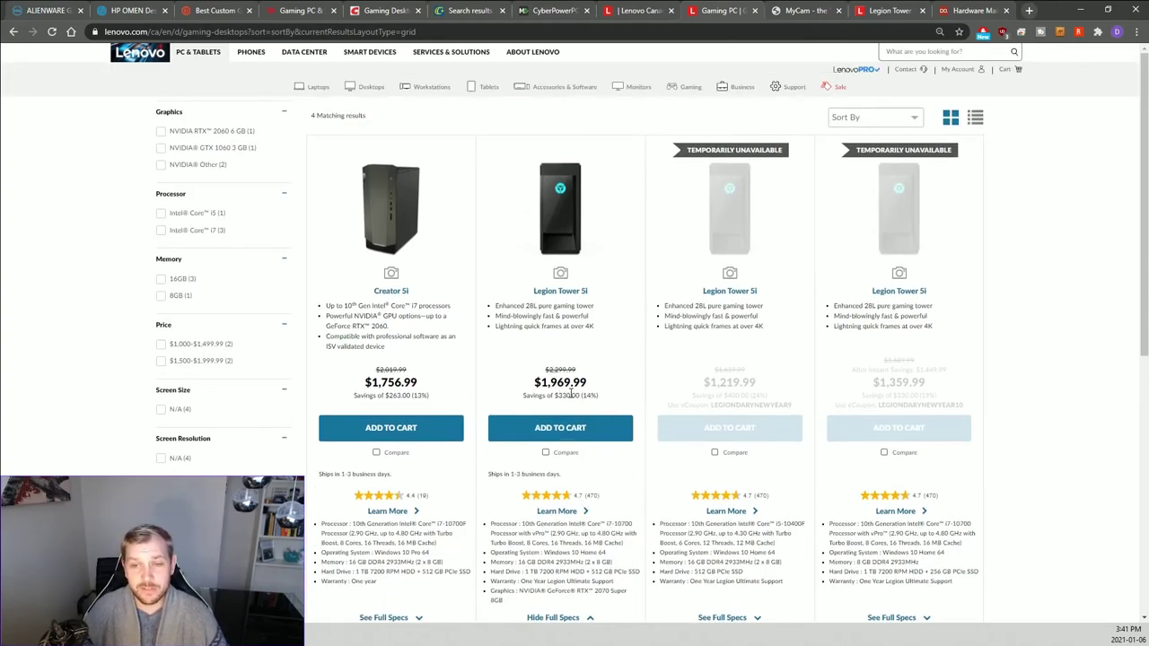
{"action": "left_click", "coordinate": [564, 418]}
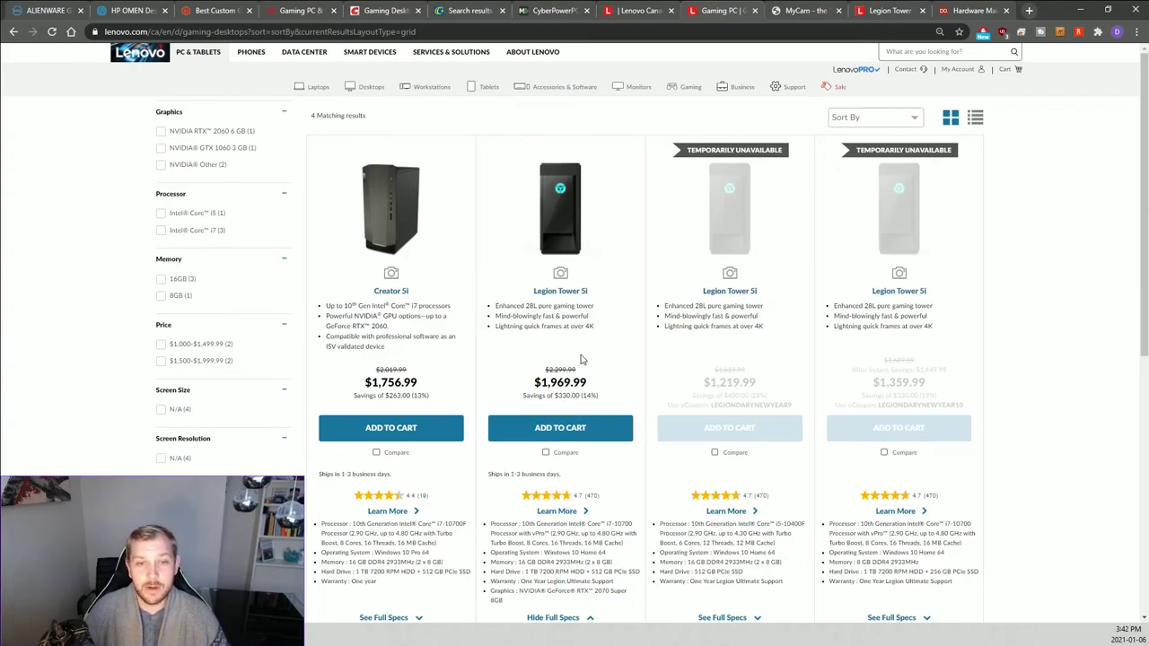
{"action": "scroll", "coordinate": [518, 365], "scroll_direction": "down", "scroll_amount": 2}
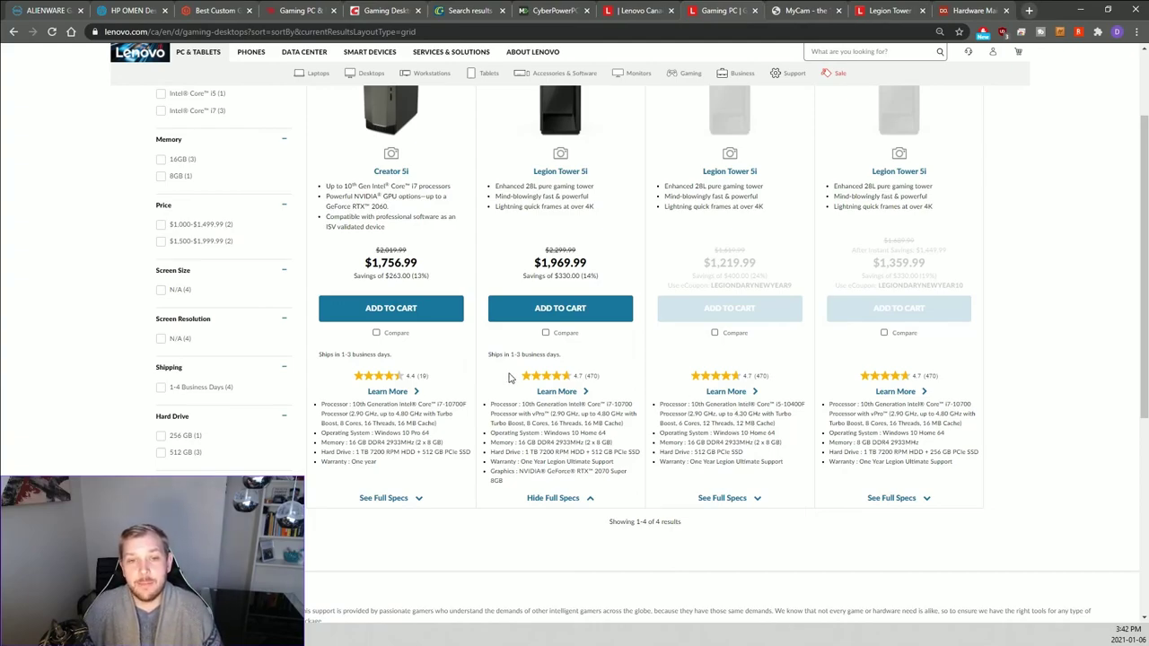
{"action": "left_click_drag", "start_coordinate": [417, 261], "coordinate": [360, 262]}
{"action": "left_click", "coordinate": [378, 262]}
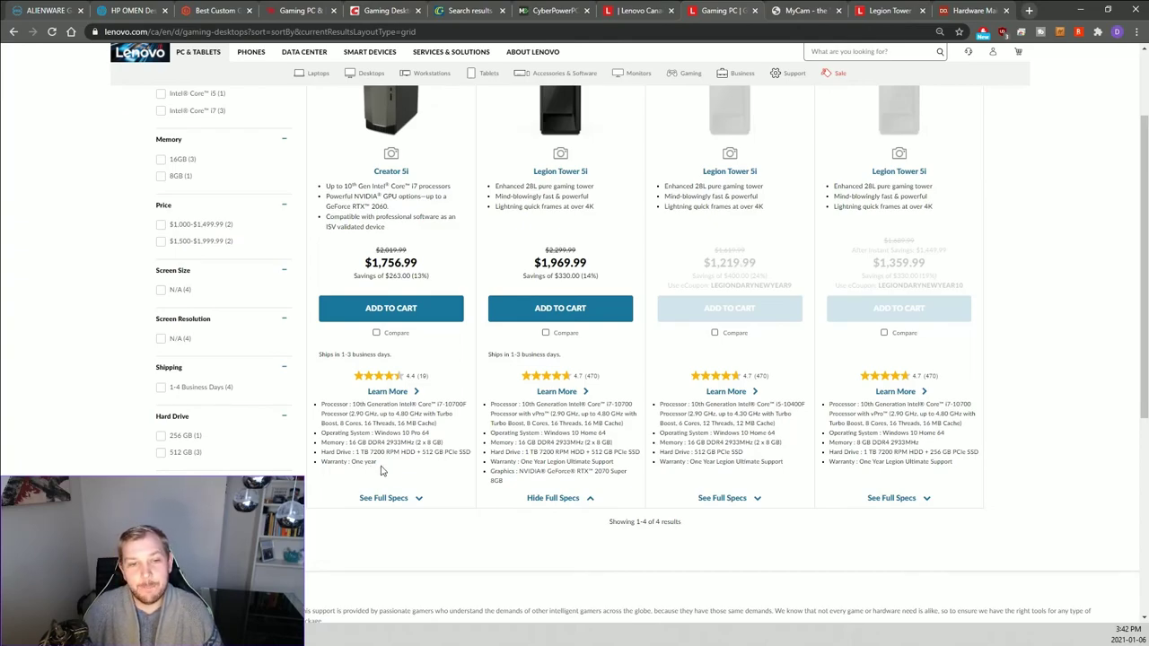
{"action": "left_click", "coordinate": [410, 499]}
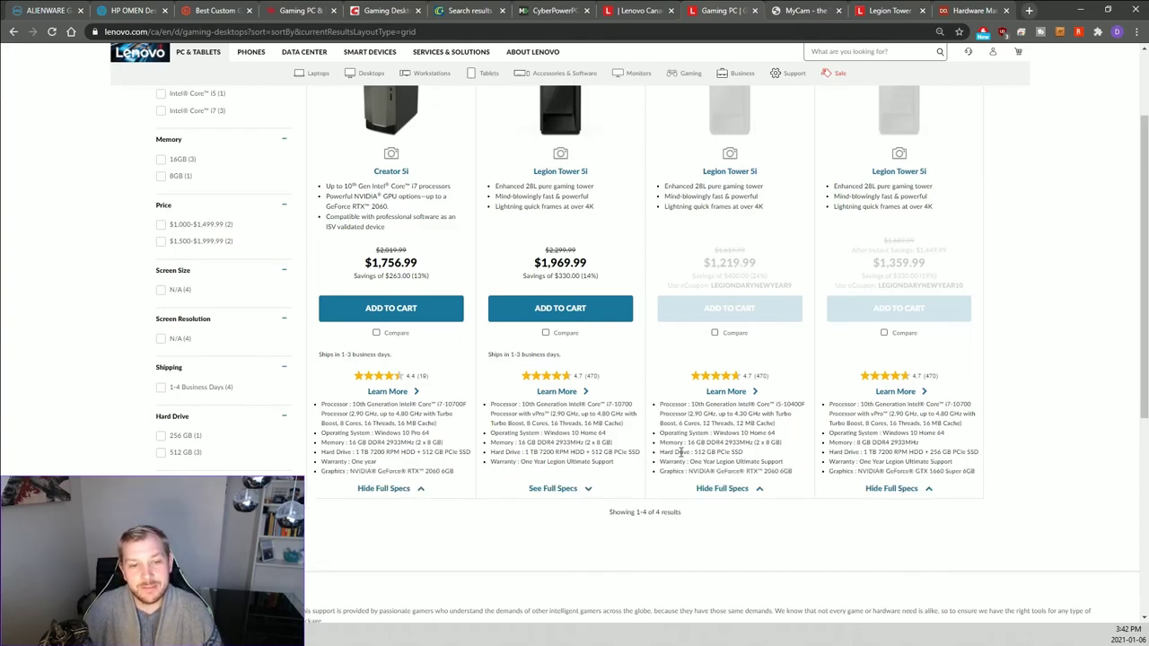
{"action": "scroll", "coordinate": [577, 435], "scroll_direction": "up", "scroll_amount": 1}
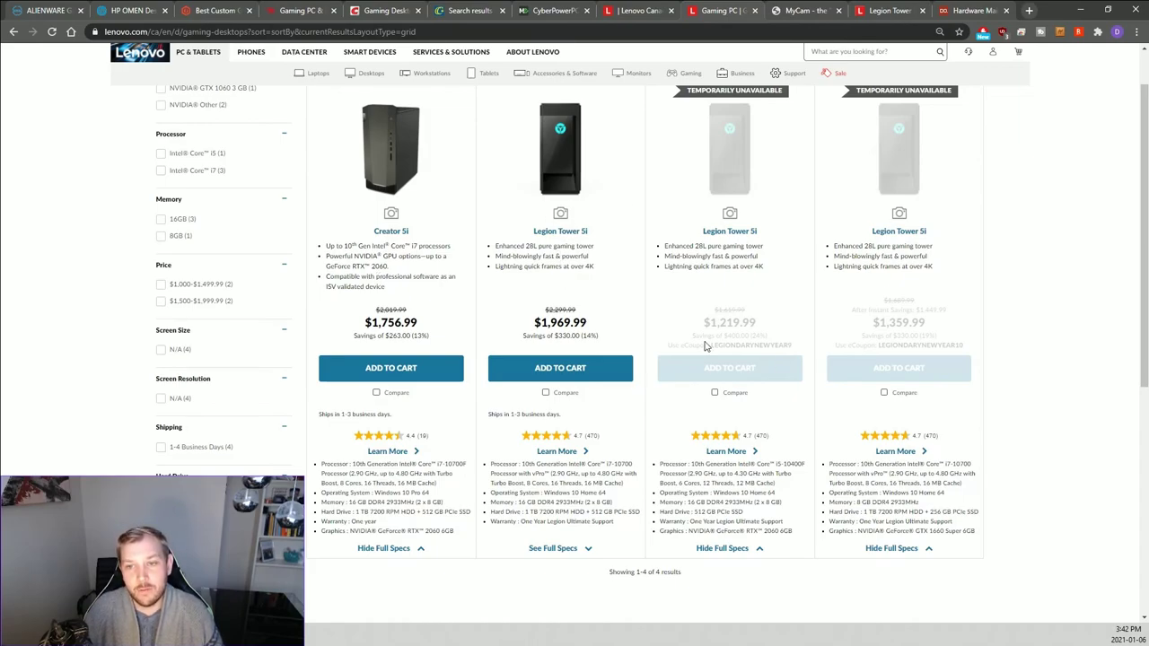
{"action": "scroll", "coordinate": [646, 305], "scroll_direction": "up", "scroll_amount": 1}
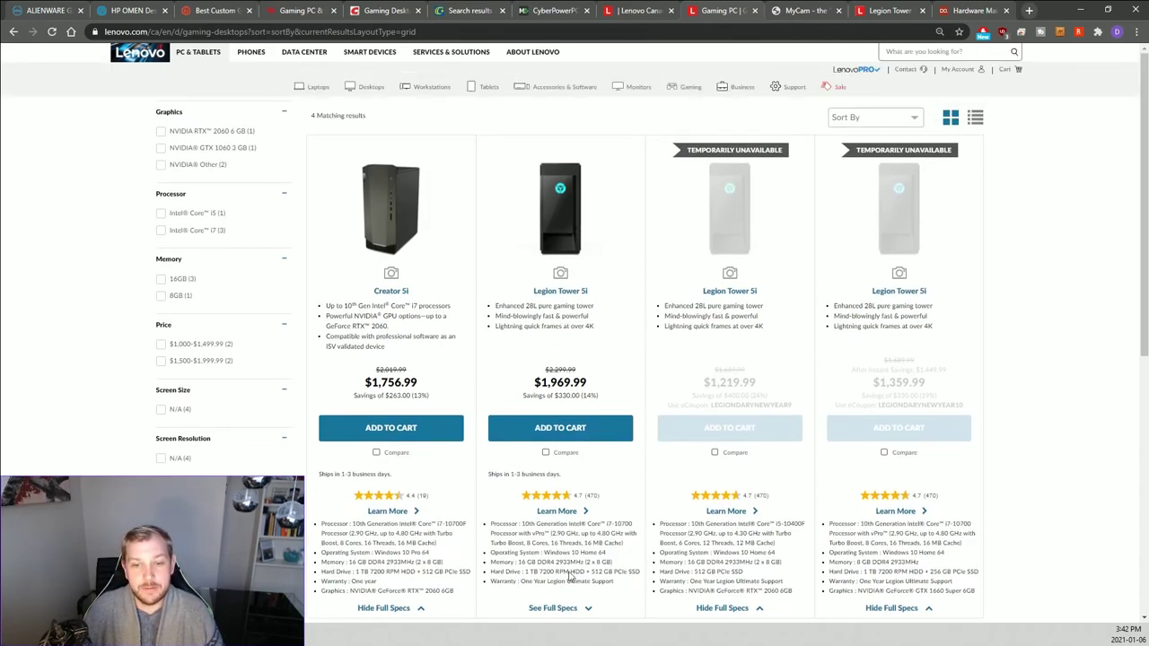
{"action": "left_click", "coordinate": [584, 608]}
{"action": "scroll", "coordinate": [585, 610], "scroll_direction": "down", "scroll_amount": 2}
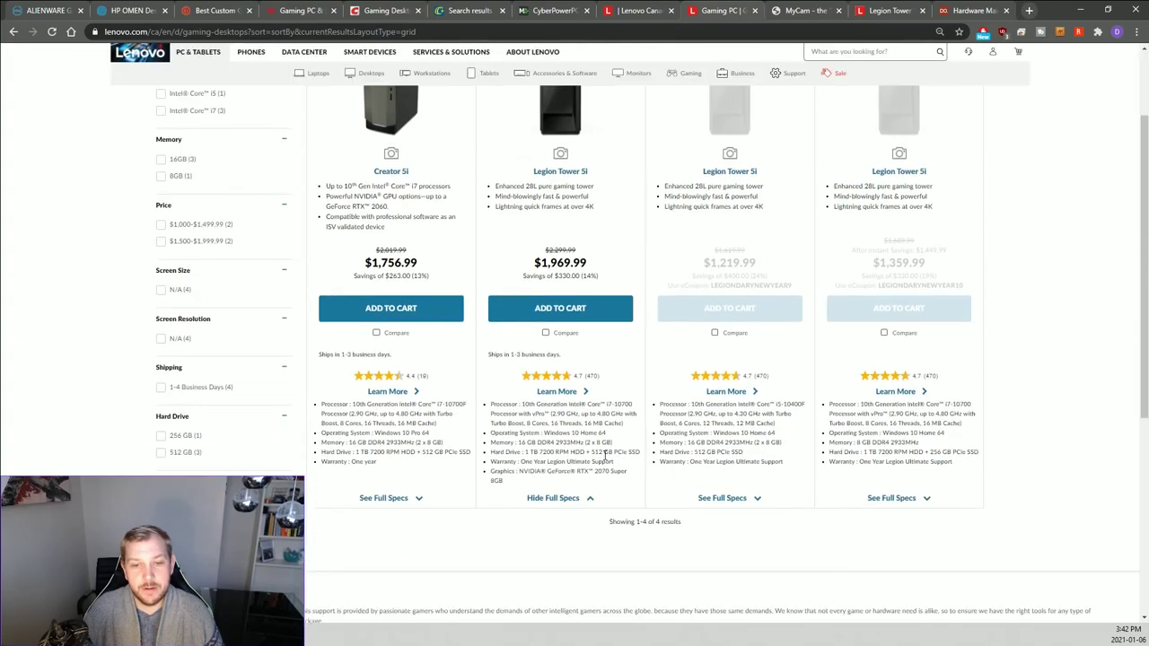
{"action": "scroll", "coordinate": [626, 470], "scroll_direction": "up", "scroll_amount": 2}
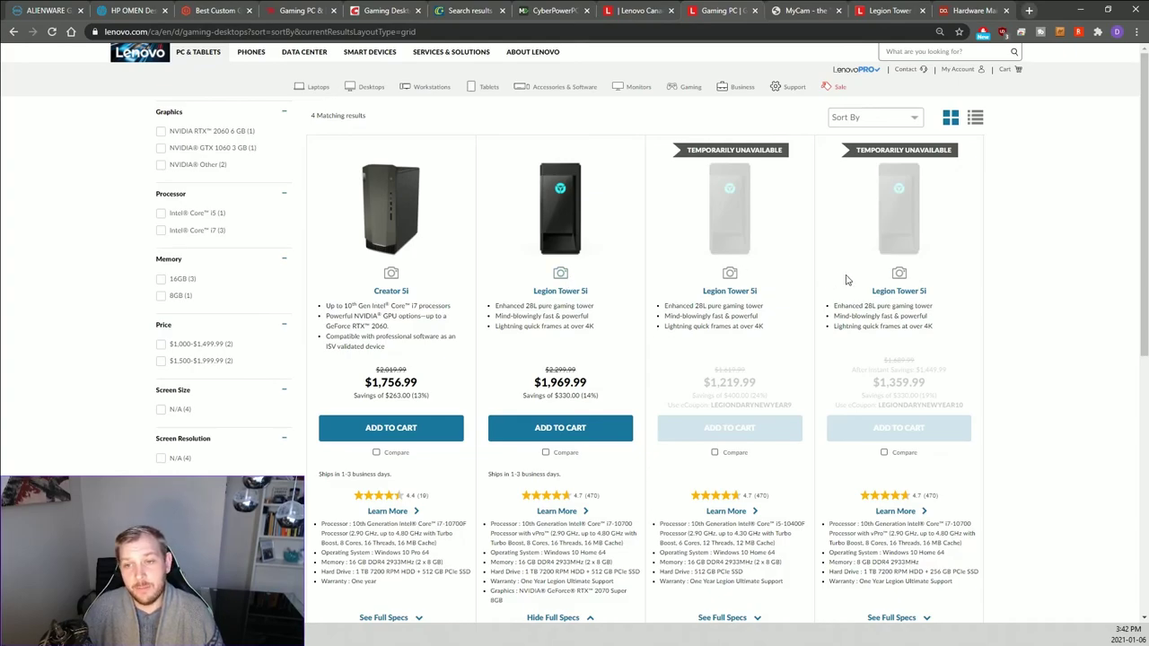
{"action": "scroll", "coordinate": [844, 296], "scroll_direction": "down", "scroll_amount": 2}
{"action": "scroll", "coordinate": [833, 359], "scroll_direction": "up", "scroll_amount": 2}
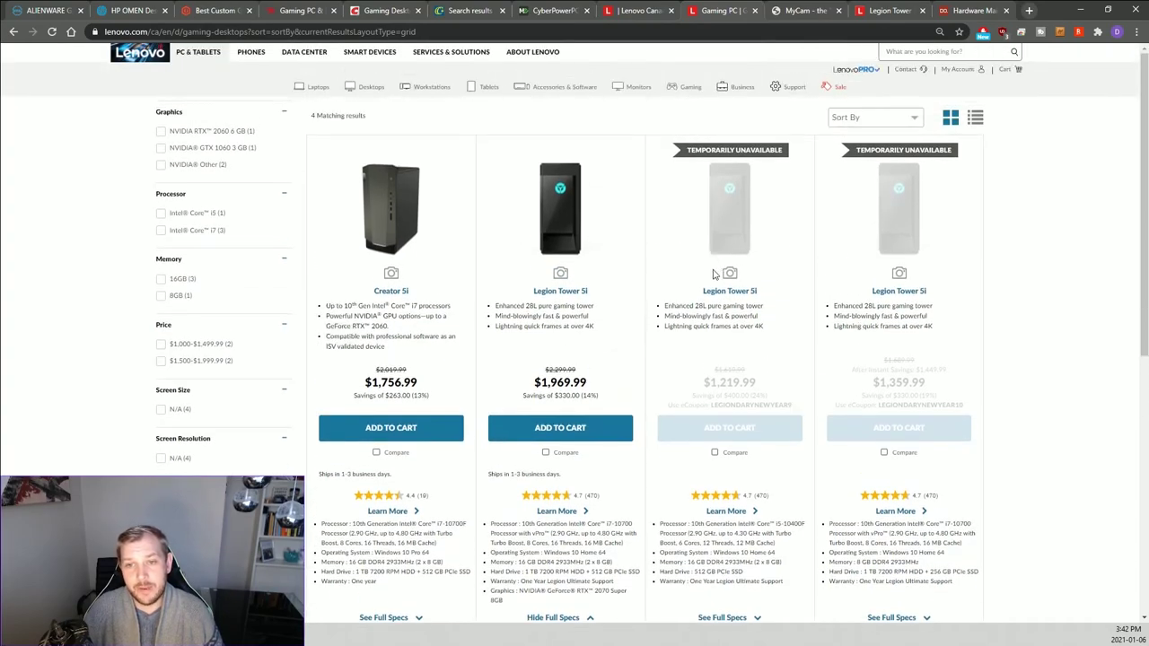